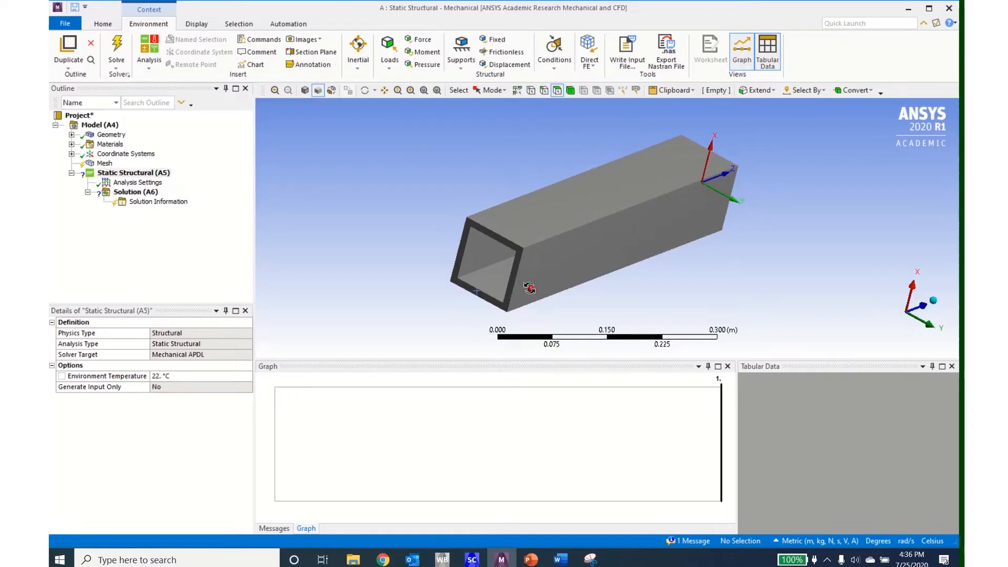
- Insert a named selection under the model and set its scoping method to Worksheet
mouse_move(530, 288)
middle_down()
mouse_move(590, 294)
mouse_move(576, 270)
mouse_move(532, 295)
middle_up()
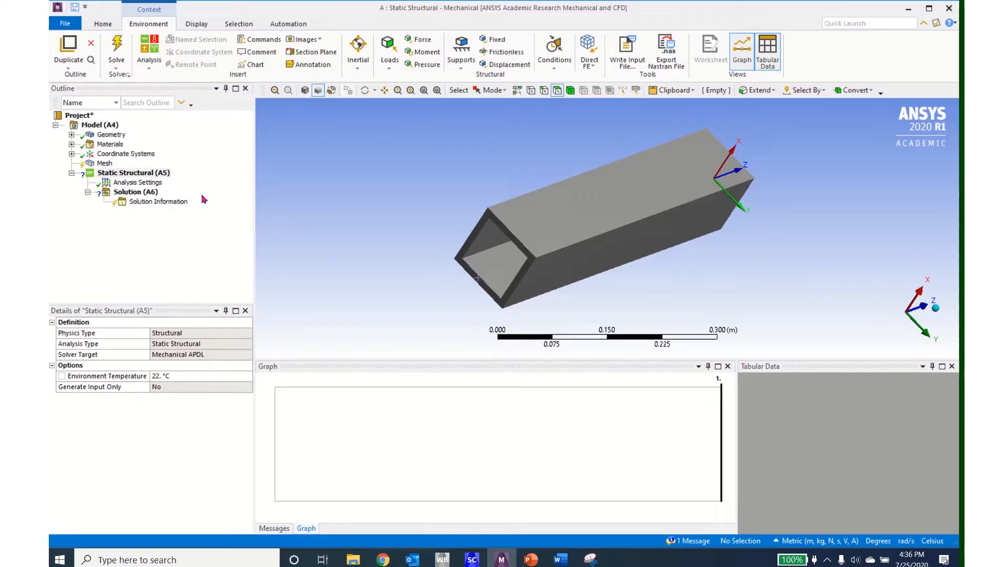
right_click(94, 127)
mouse_move(117, 137)
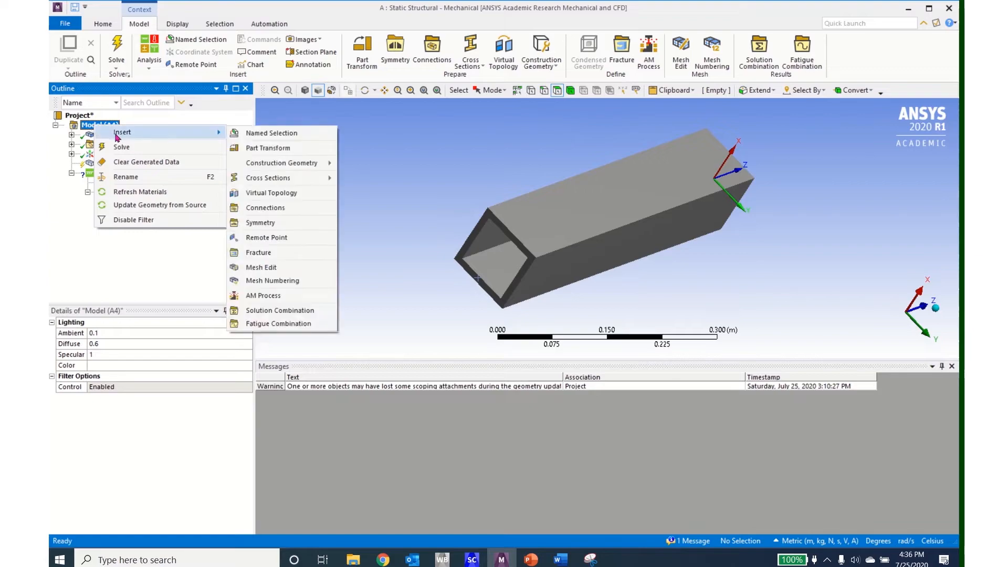
click(253, 136)
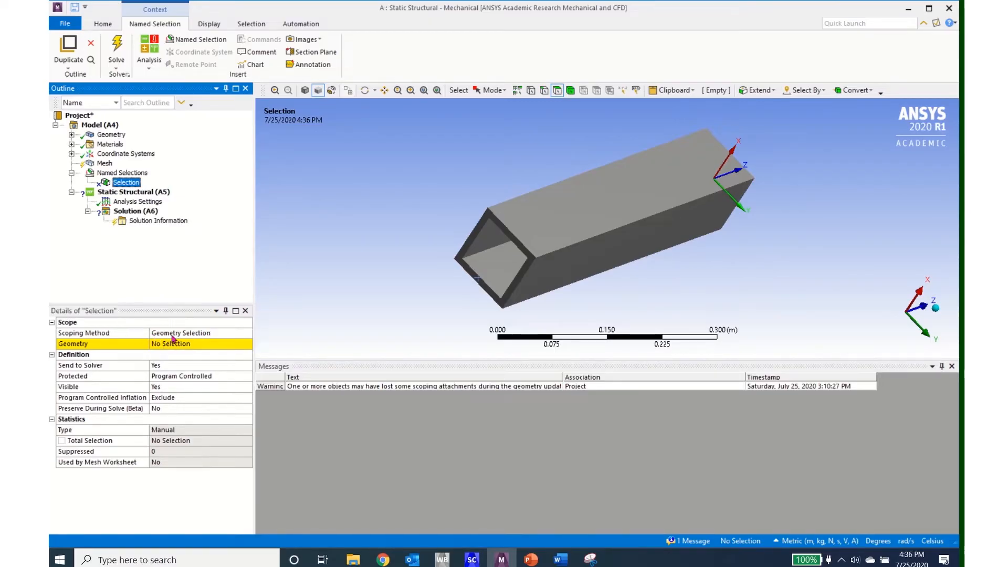
click(247, 334)
click(243, 350)
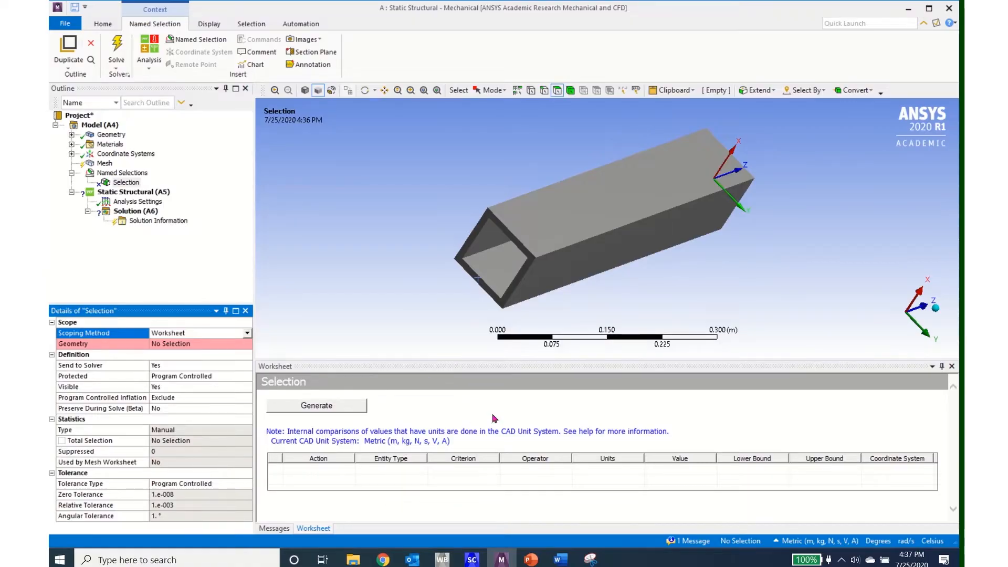
- Add a worksheet row to the named selection with entity type Vertex and criterion Location Z
right_click(327, 472)
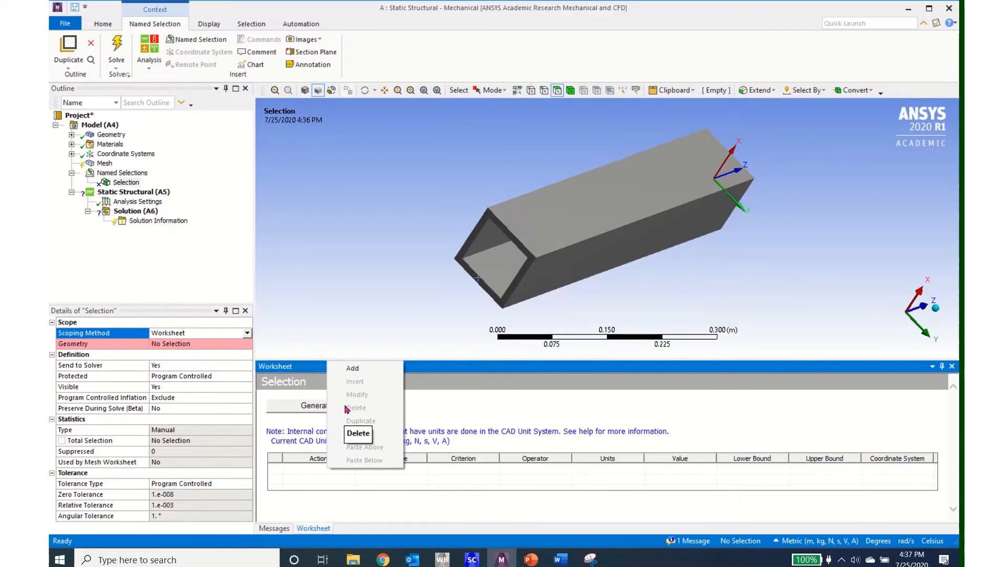
click(352, 369)
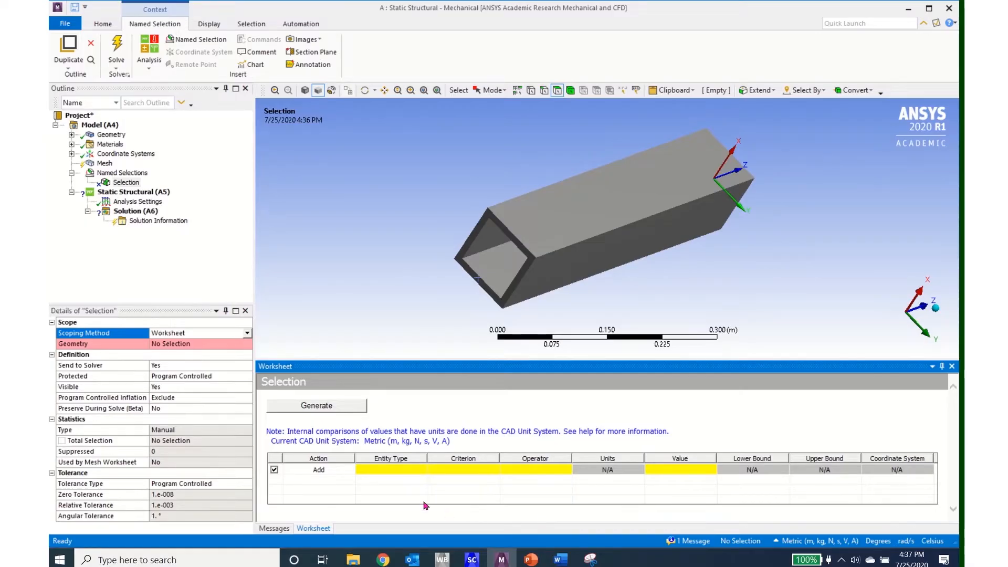
click(422, 473)
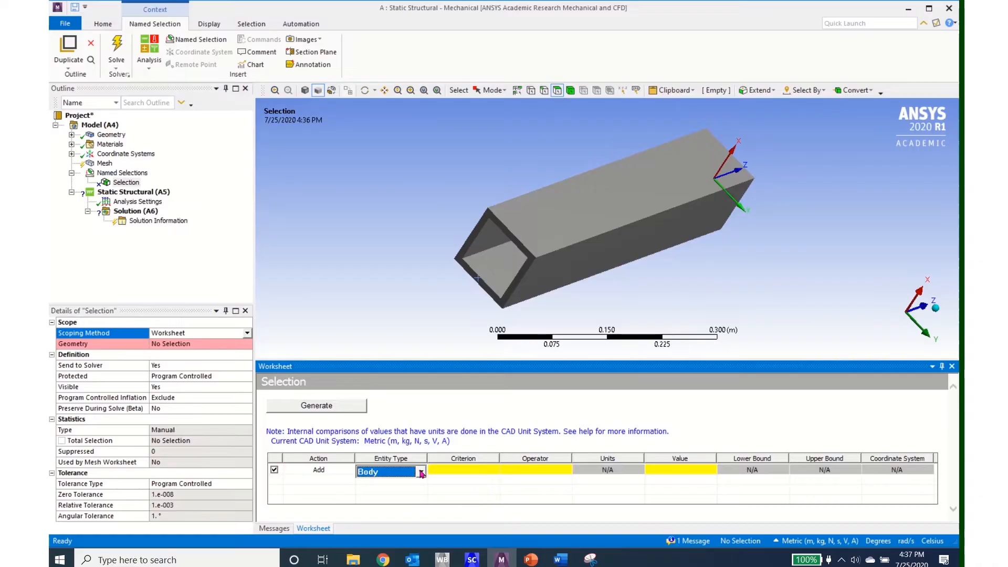
click(422, 473)
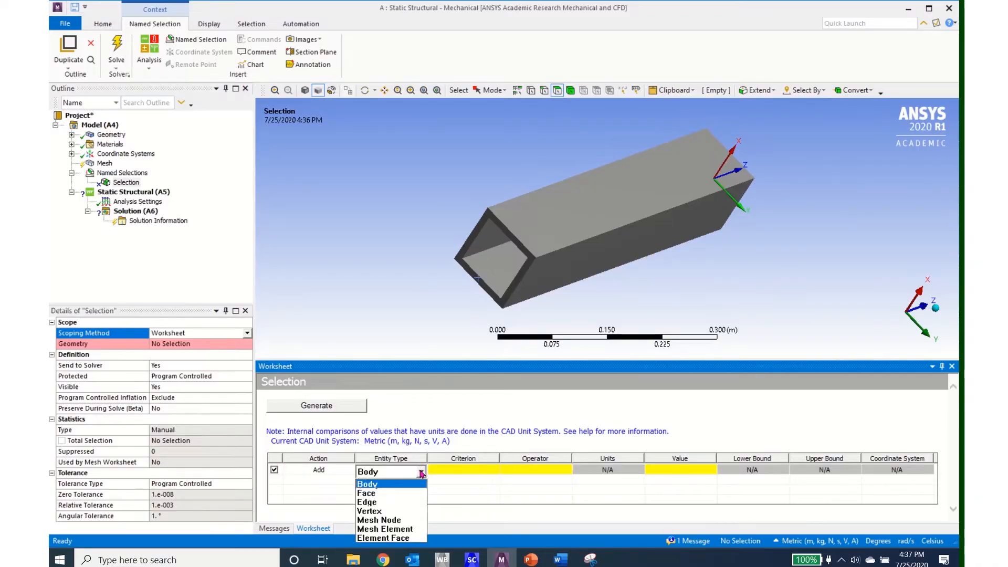
click(384, 511)
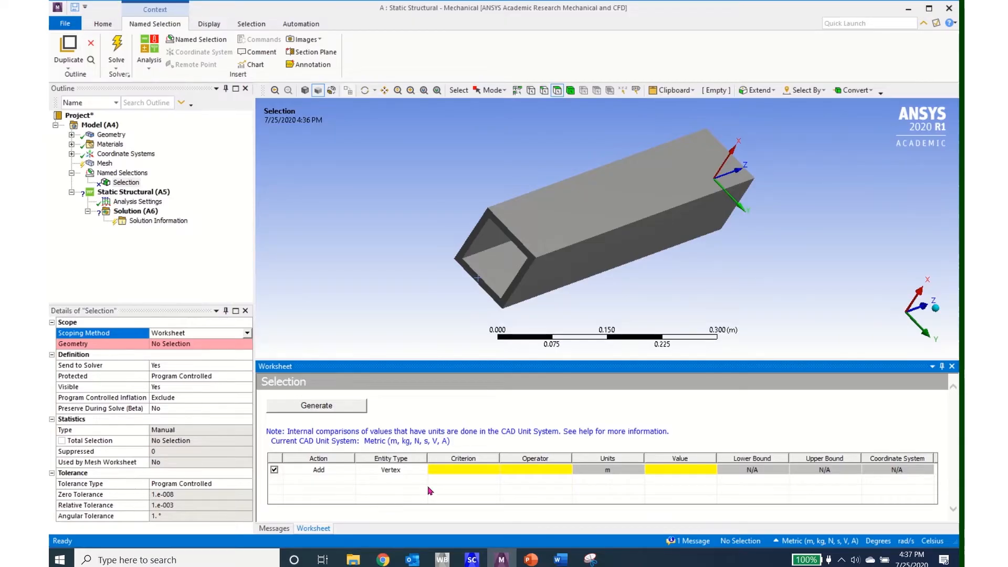
click(495, 471)
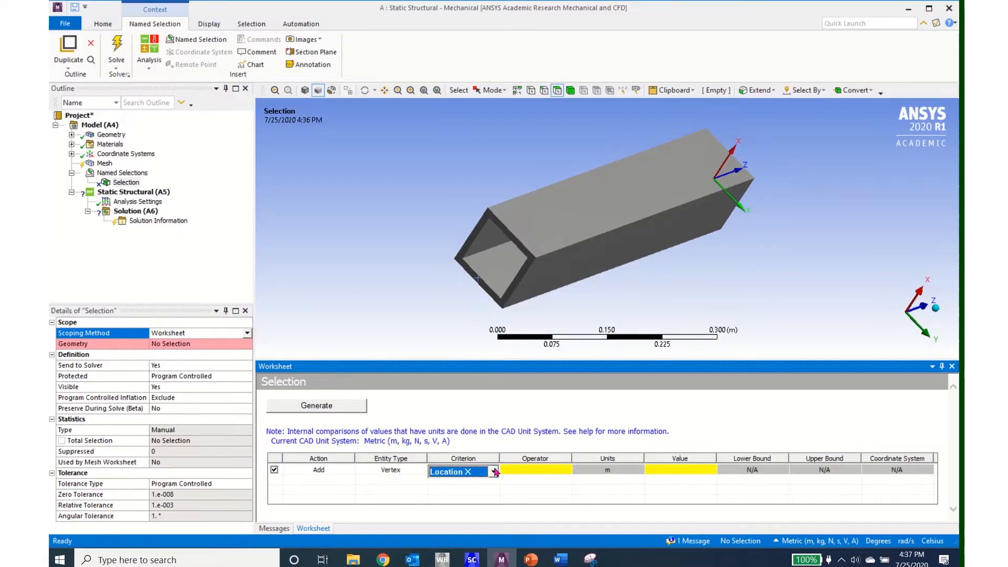
click(495, 471)
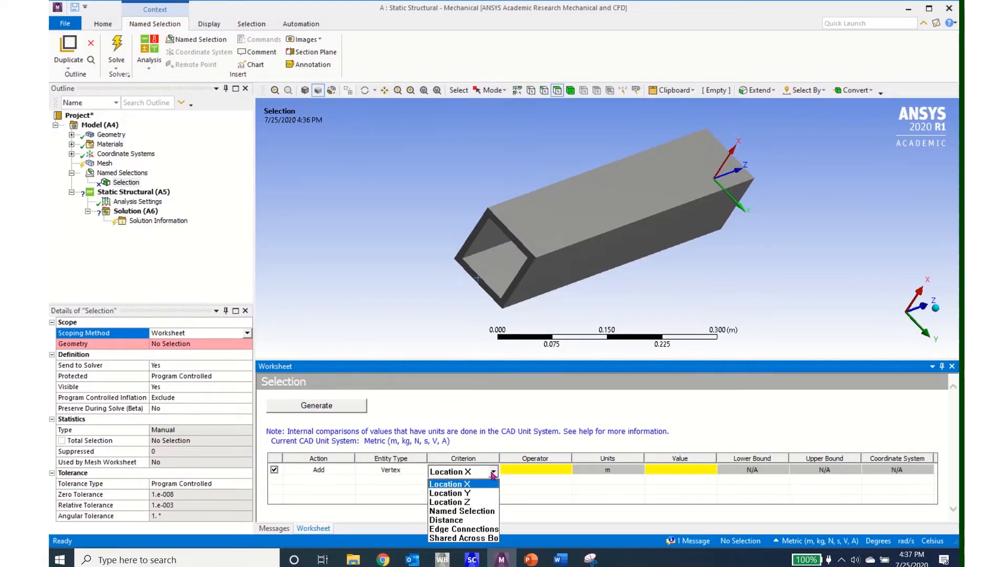
click(474, 503)
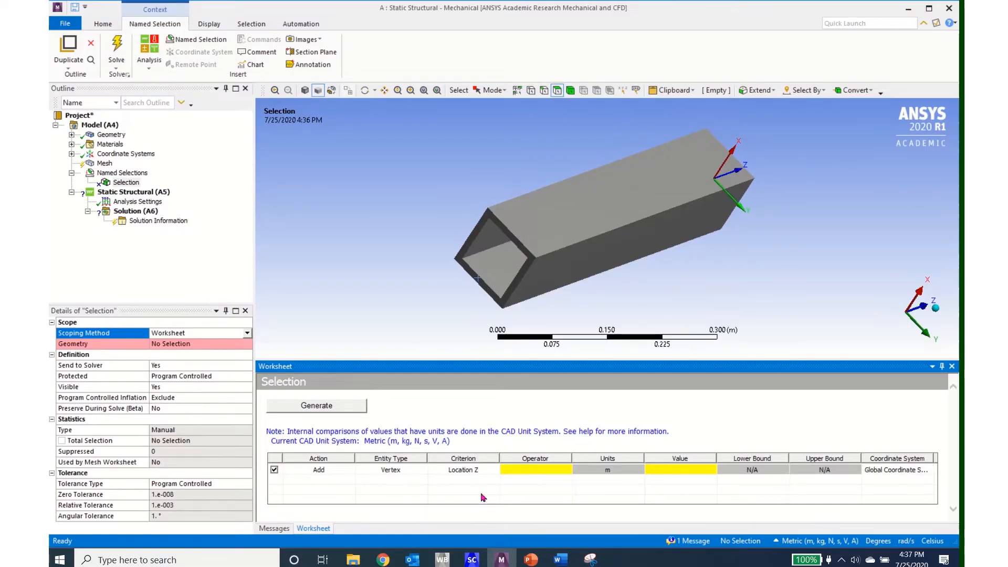
- Set the row's operator to Equal and its value to -0.5 m, and generate the named selection
click(570, 469)
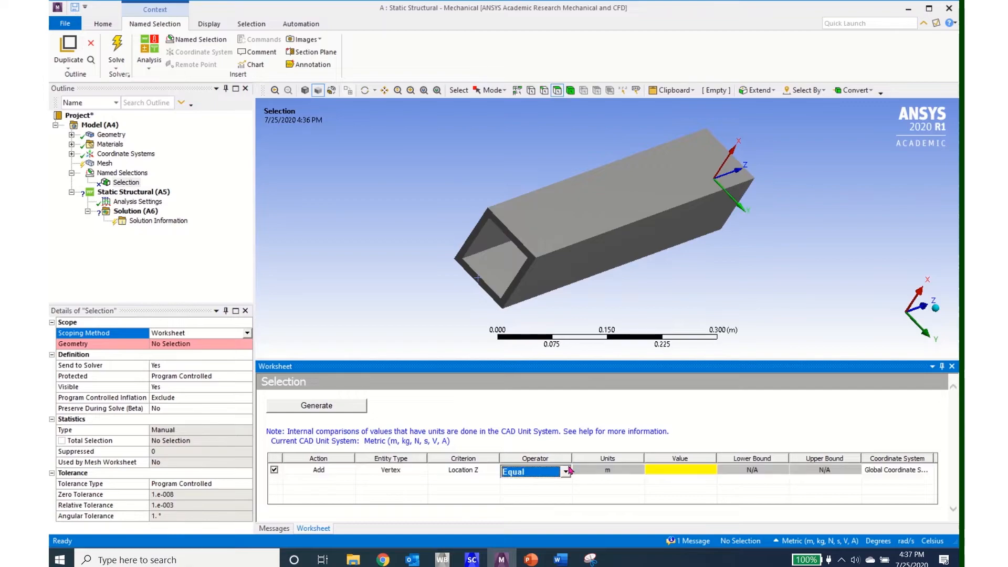
click(567, 472)
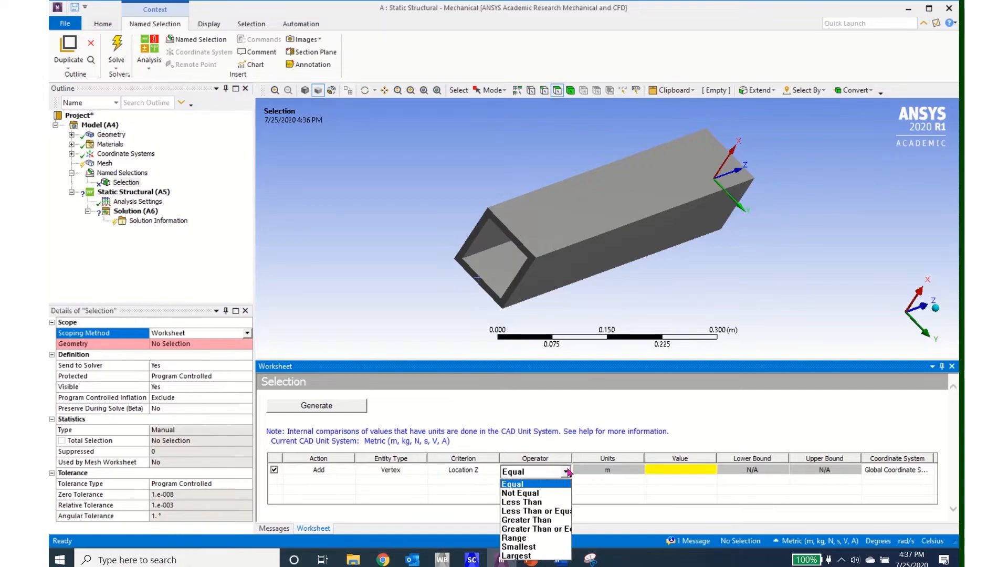
click(543, 484)
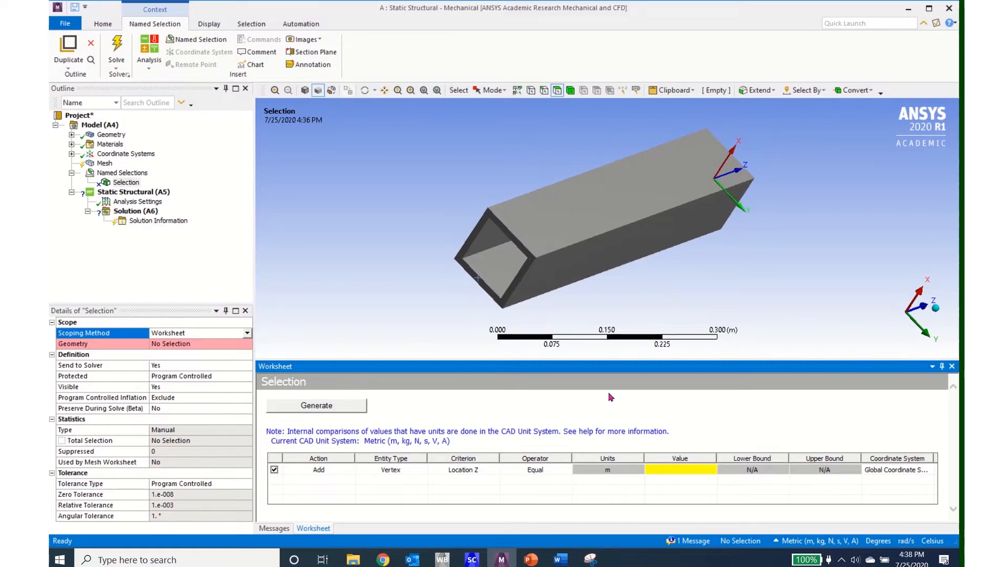
click(683, 470)
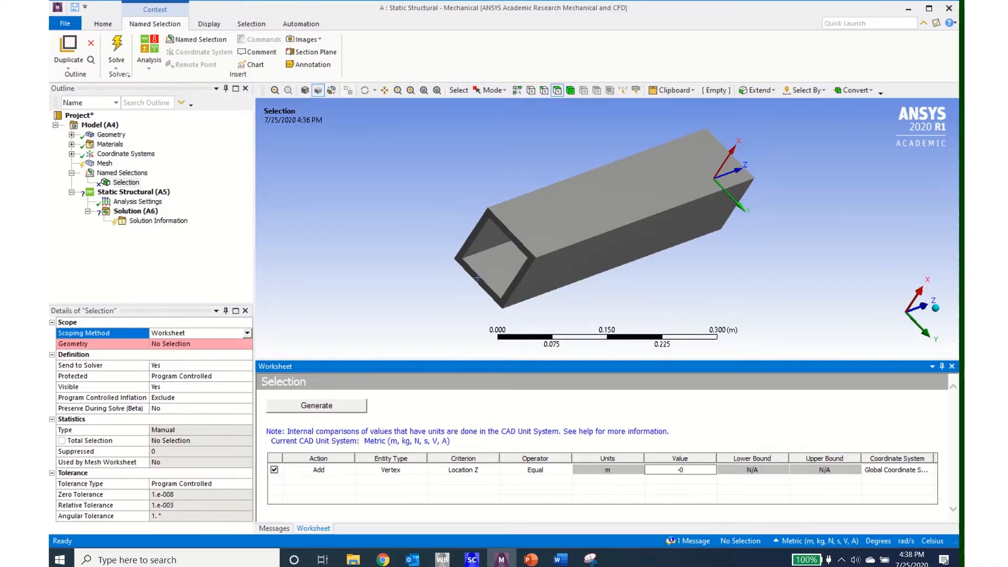
text(-0.5)
key(Return)
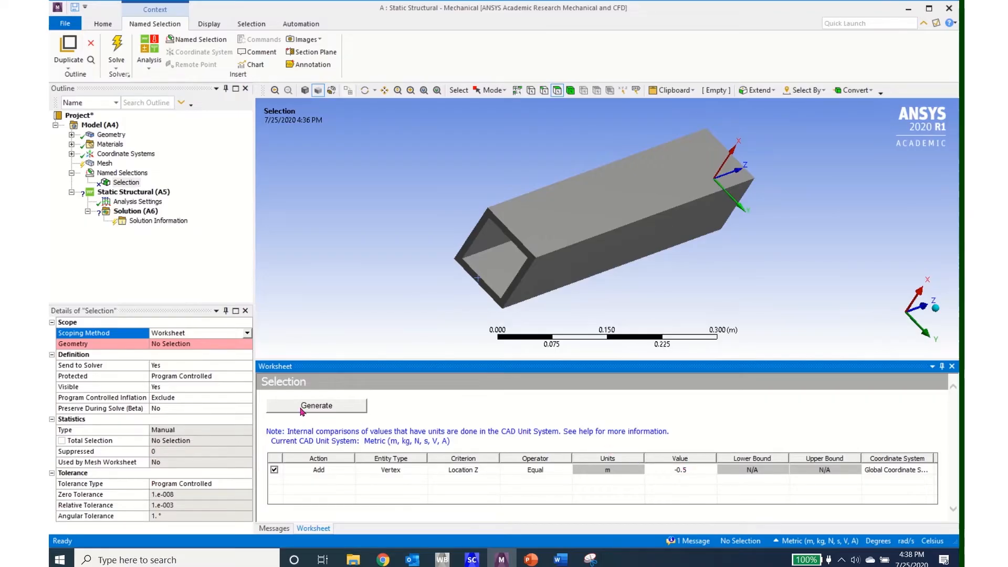
click(302, 410)
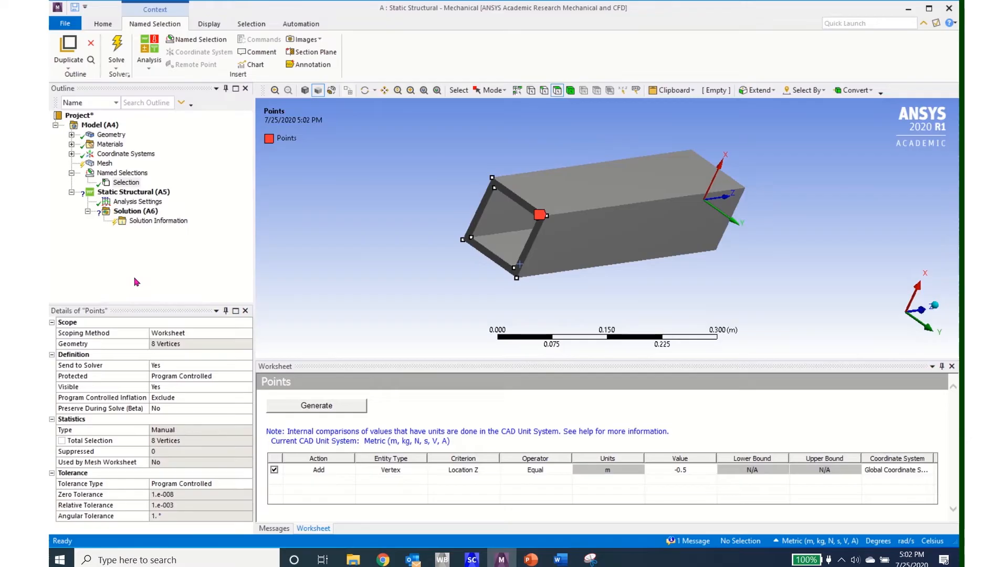
- Rename the new named selection as Points
click(124, 183)
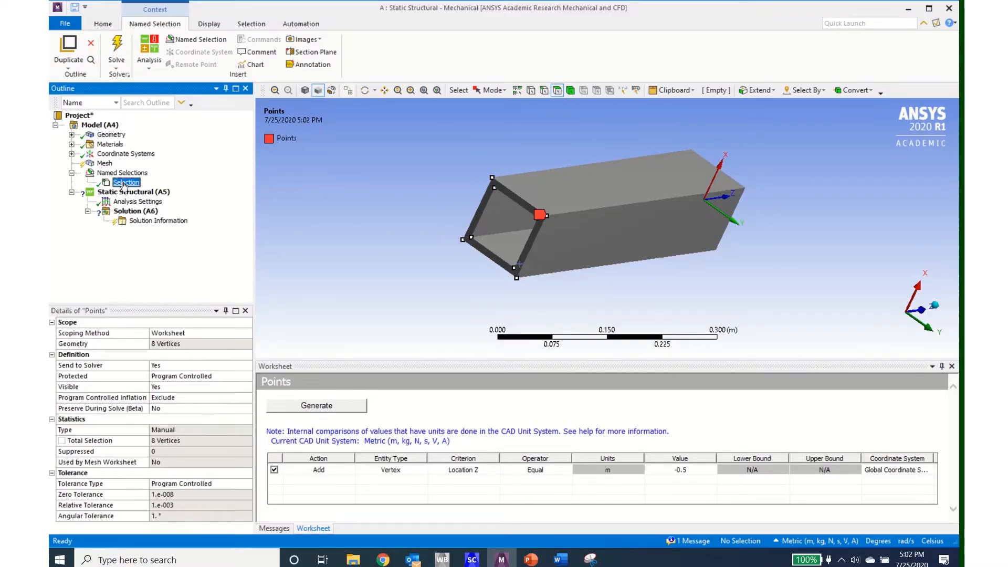
click(124, 183)
text(Points)
key(Return)
- Insert a remote point under the model and scope it to the named selection Points
right_click(105, 126)
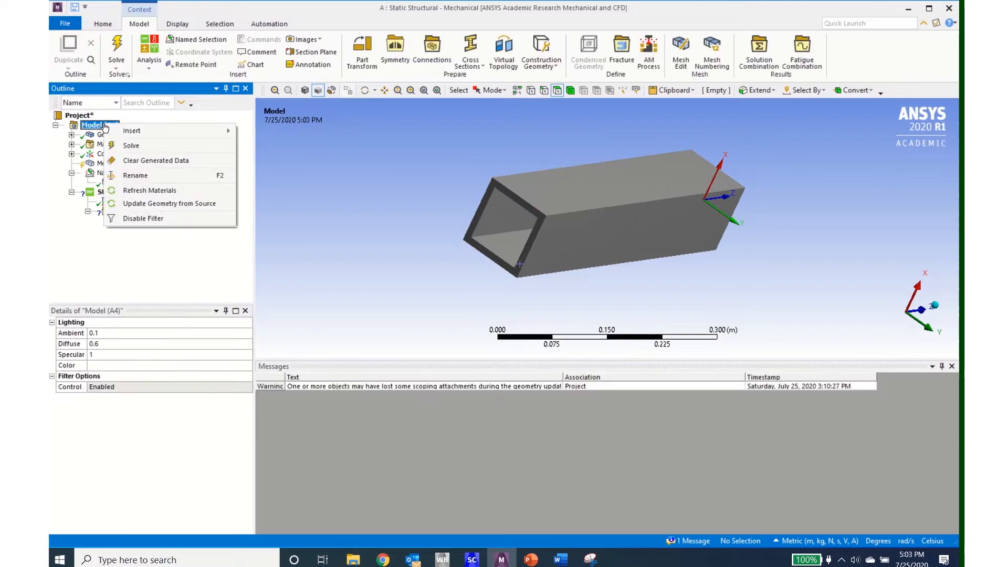
mouse_move(191, 134)
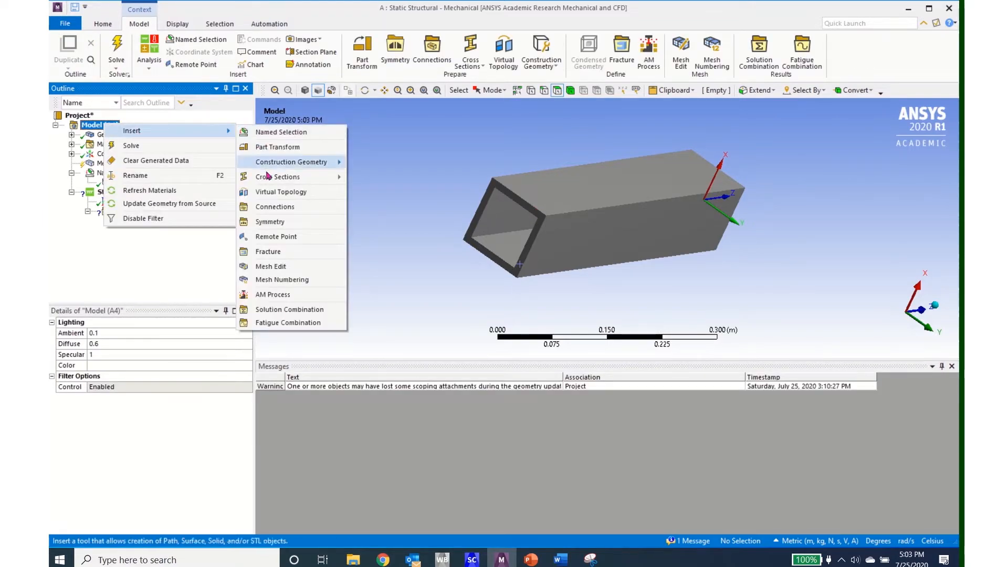
click(266, 239)
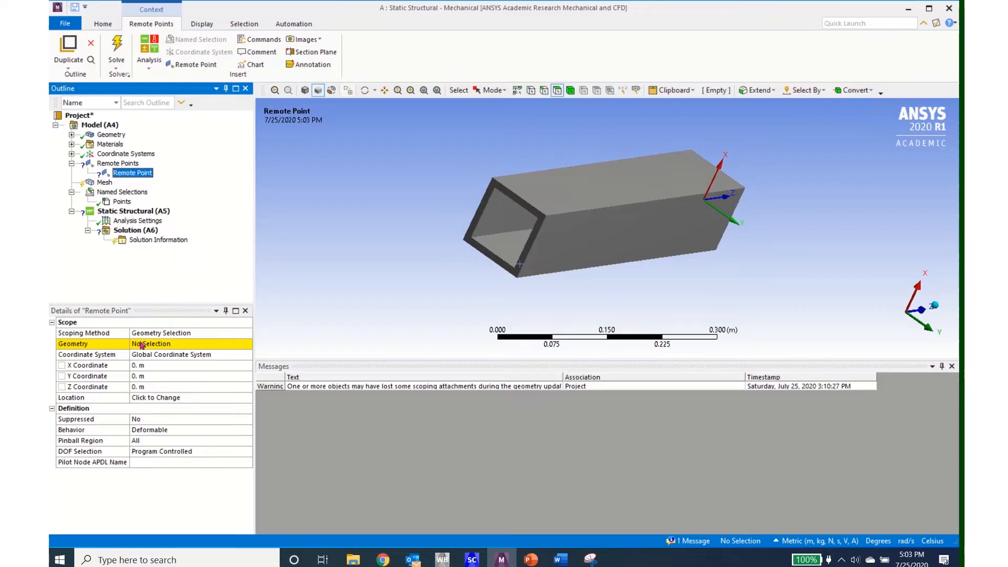
click(247, 333)
click(224, 349)
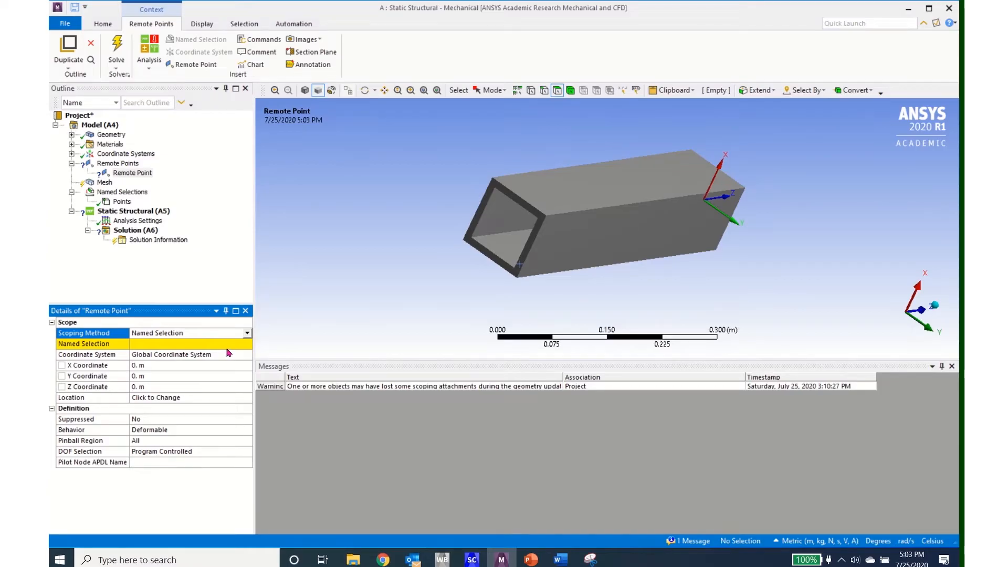
click(249, 345)
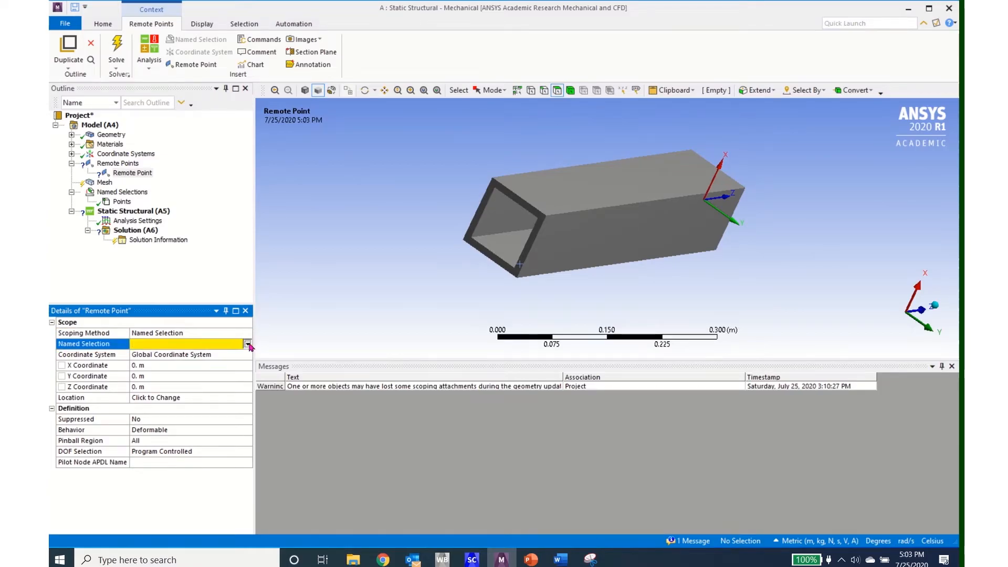
click(248, 345)
click(212, 354)
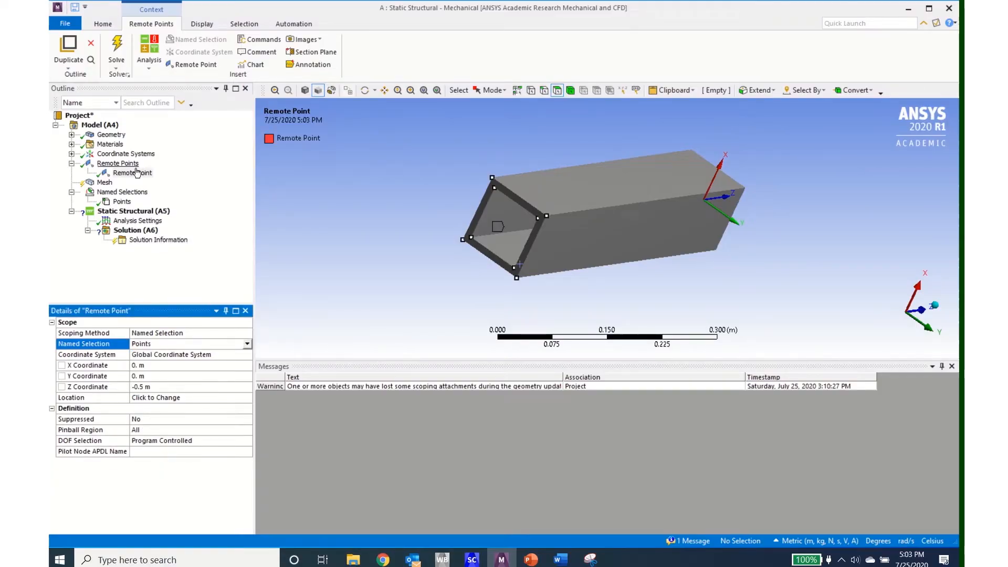
- Insert an APDL Commands object under the remote point and enter command text on its empty line 12
right_click(133, 175)
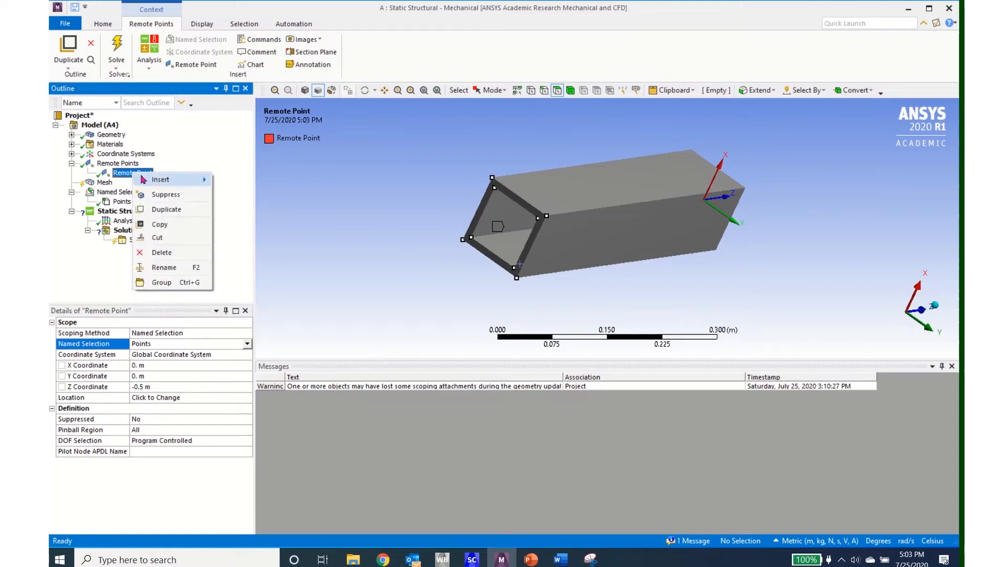
mouse_move(158, 181)
click(249, 195)
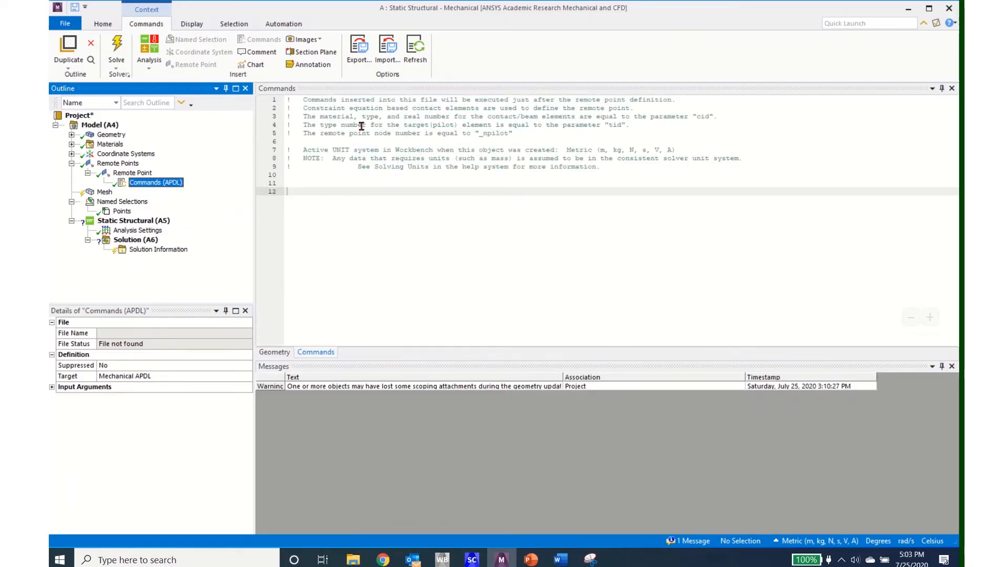
click(331, 192)
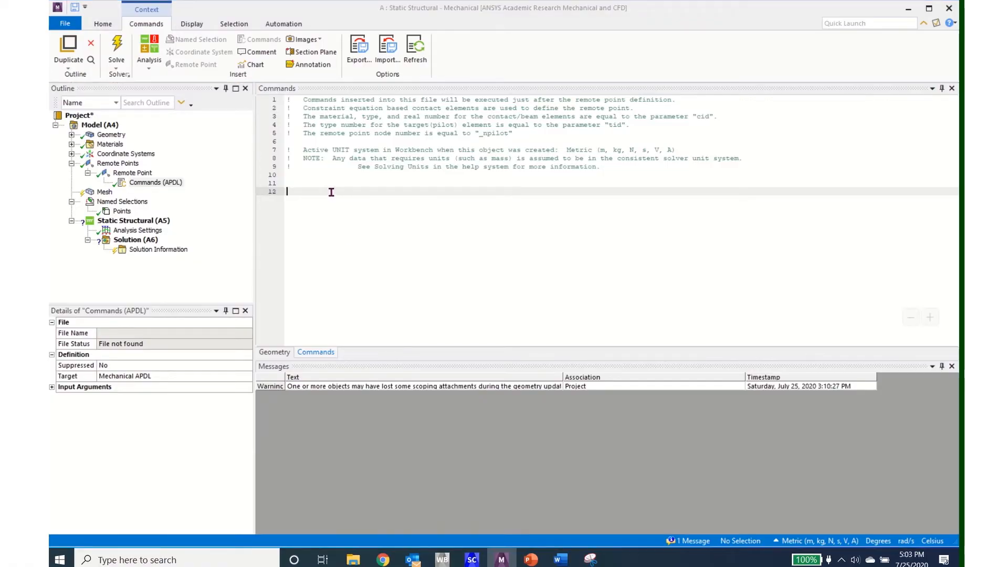
text(Measure_pilot = _npilot)
- Set Show Connection Lines to Yes for the Remote Points group
click(125, 174)
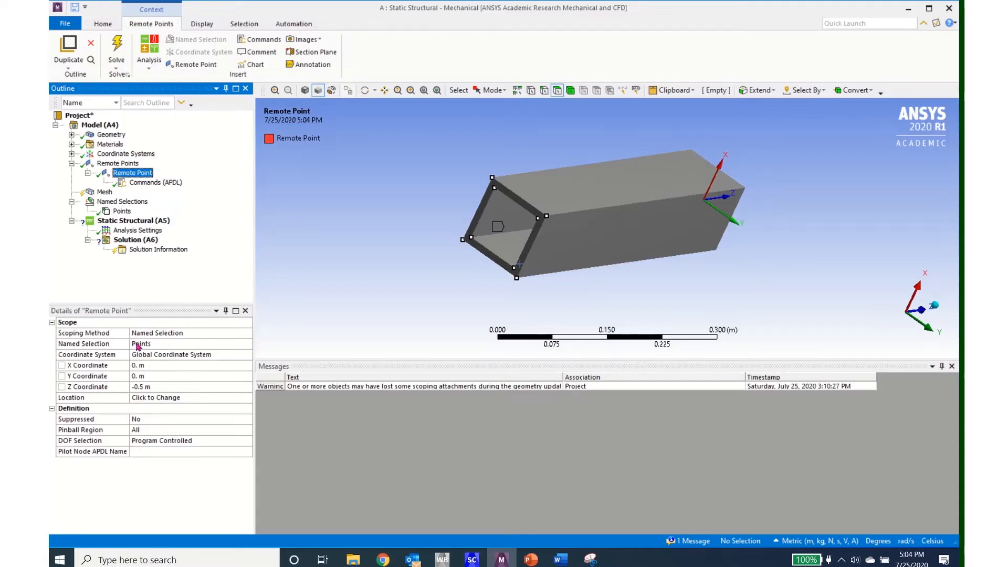
click(123, 165)
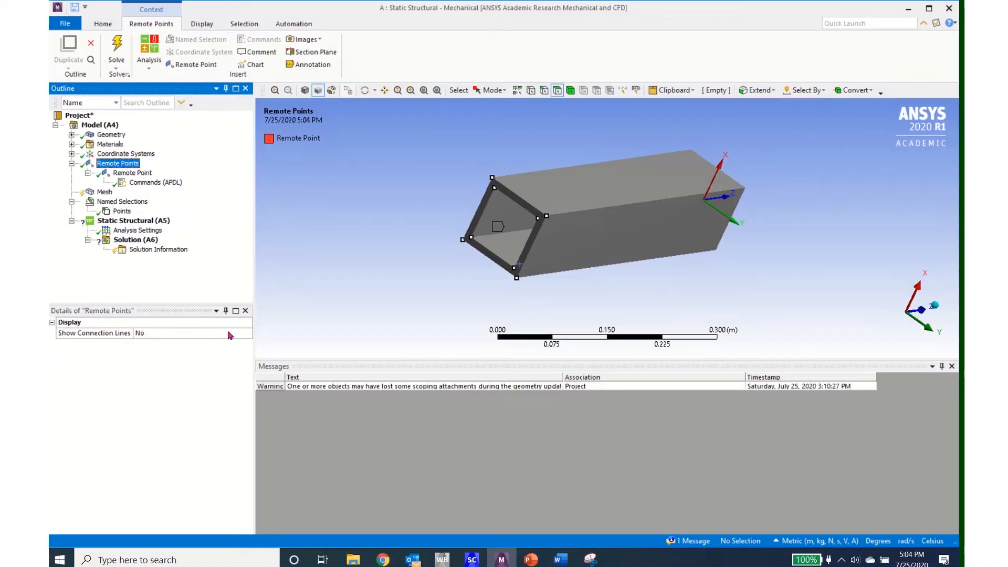
click(248, 335)
click(247, 333)
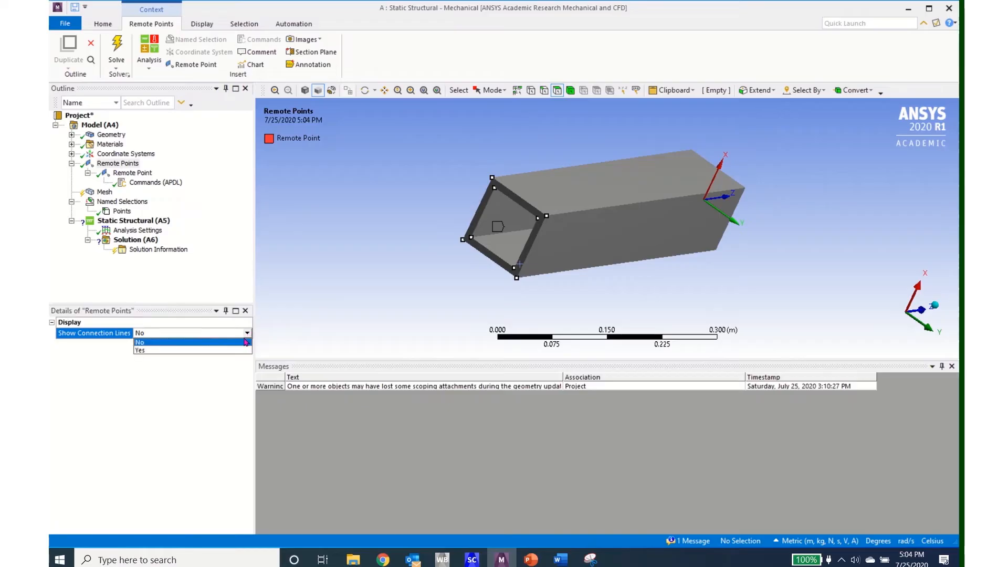
click(239, 350)
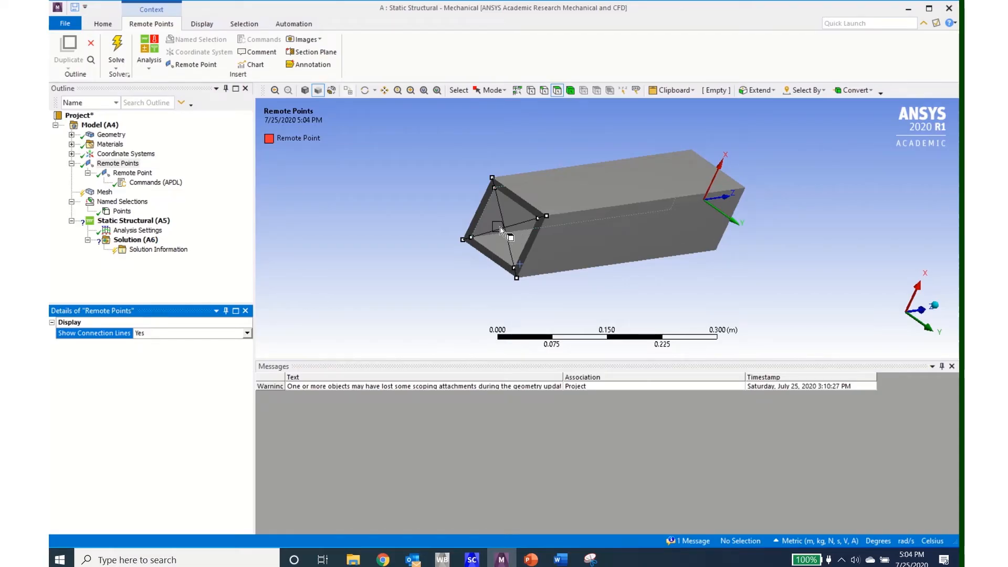
- Generate the beam's mesh with the default mesh settings
click(133, 173)
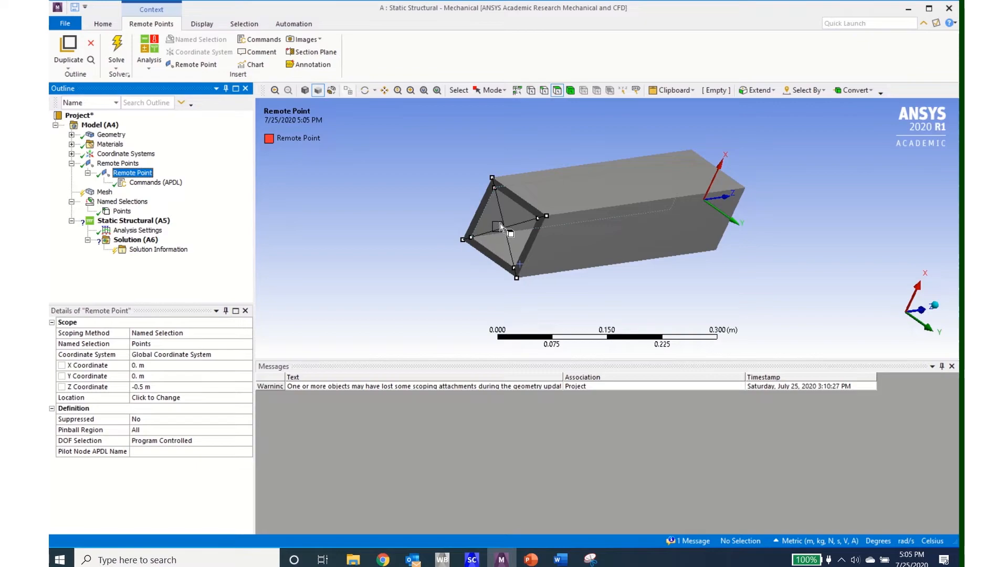
click(71, 163)
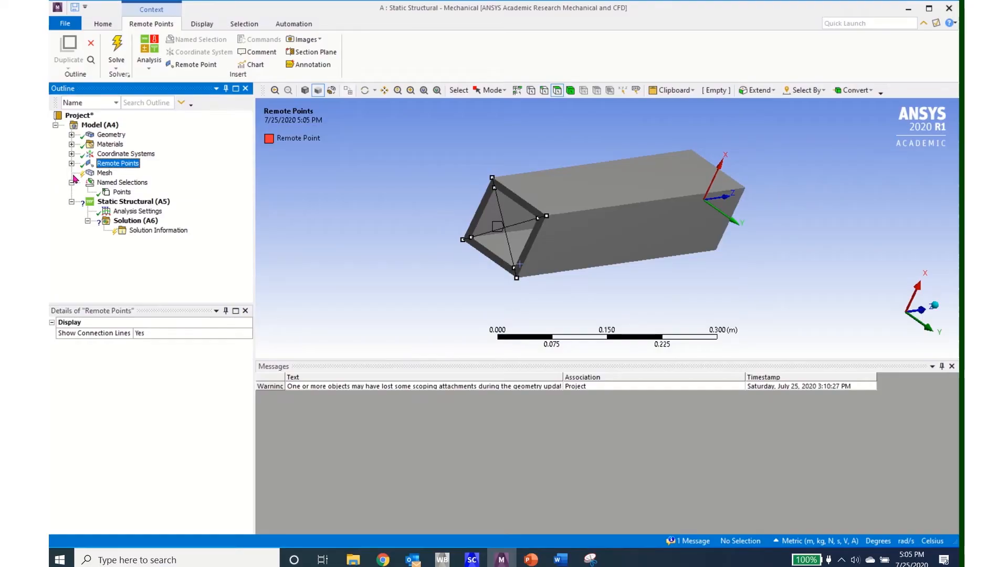
click(105, 173)
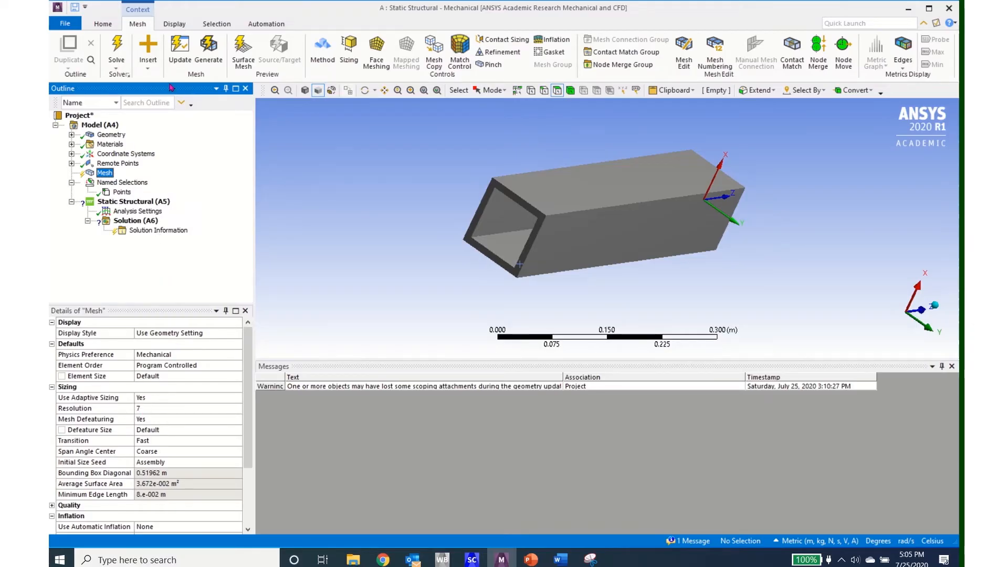
click(210, 49)
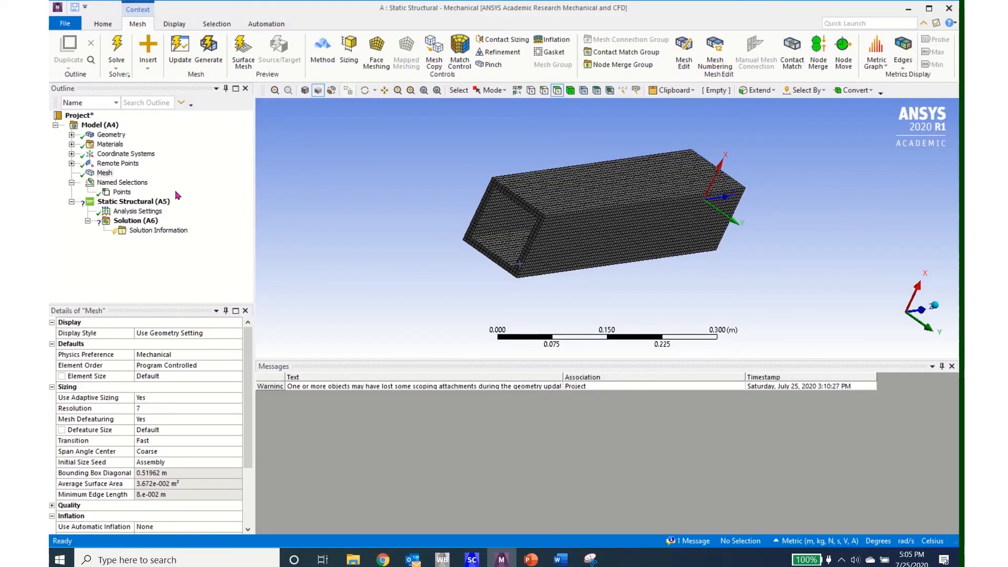
- Add a fixed support to the static structural analysis on the beam's end face at the global origin
click(133, 204)
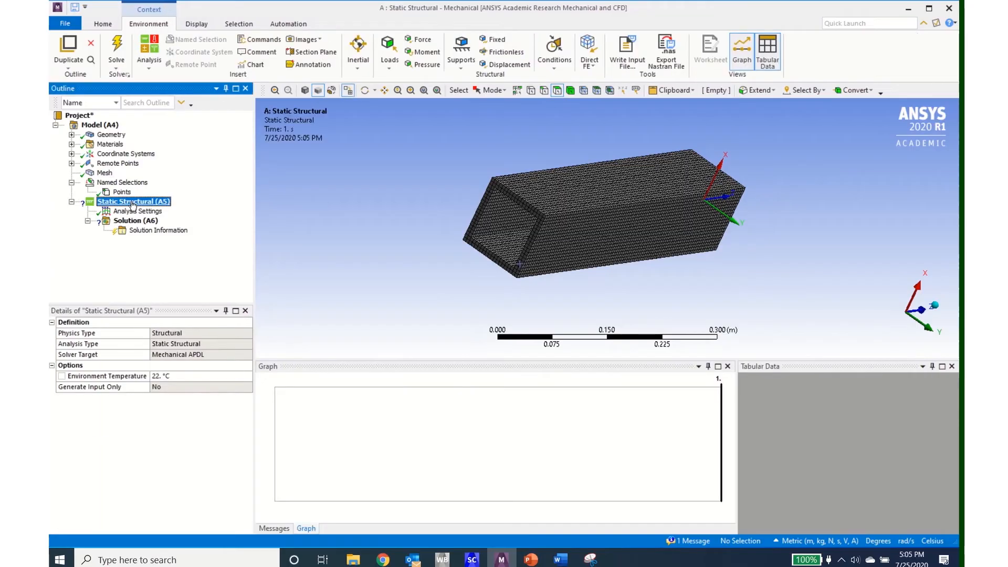
click(495, 42)
middle_drag(768, 276, 604, 311)
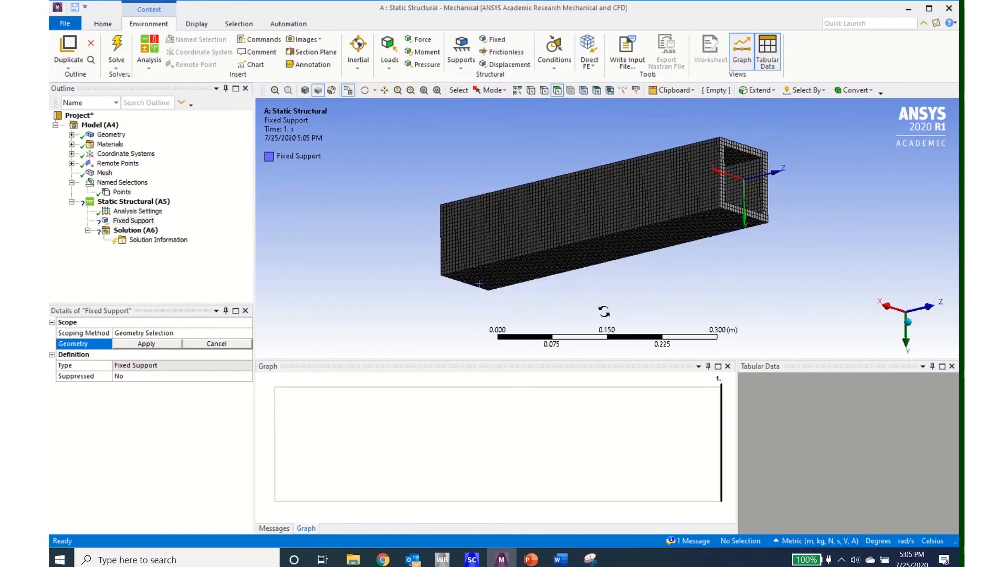
click(734, 208)
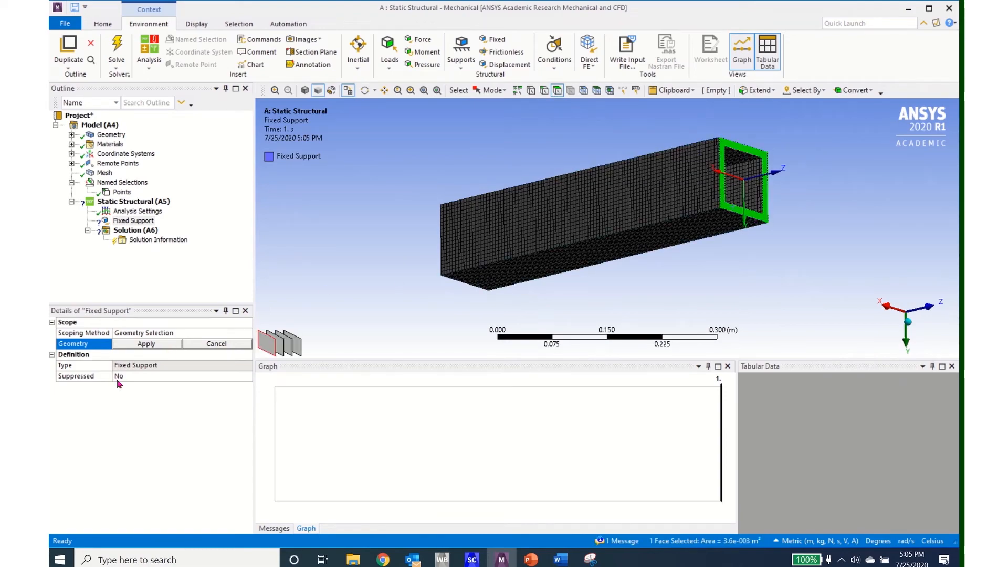
click(141, 344)
- Apply a moment load to the beam's end face opposite the fixed support
middle_drag(410, 270, 482, 194)
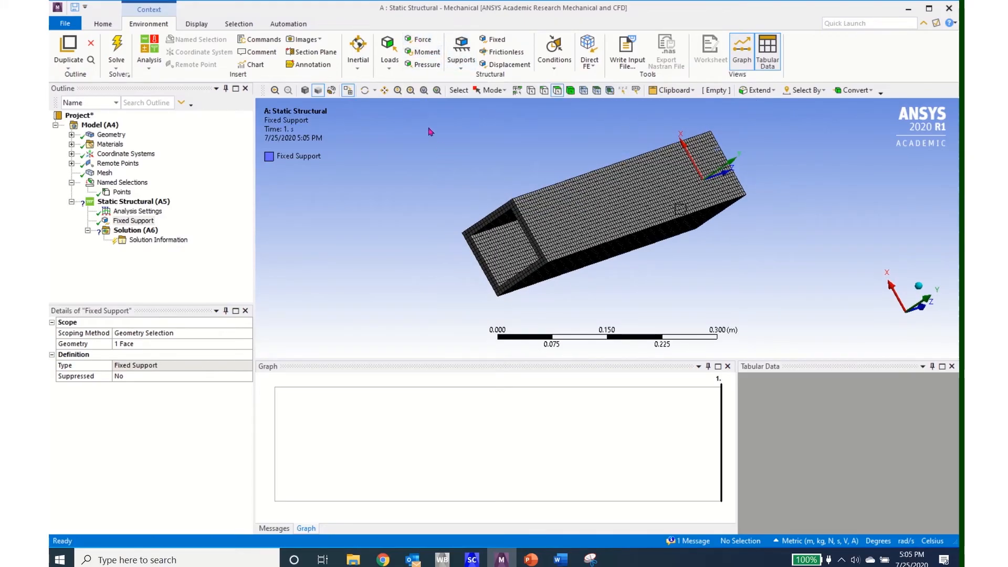
click(486, 268)
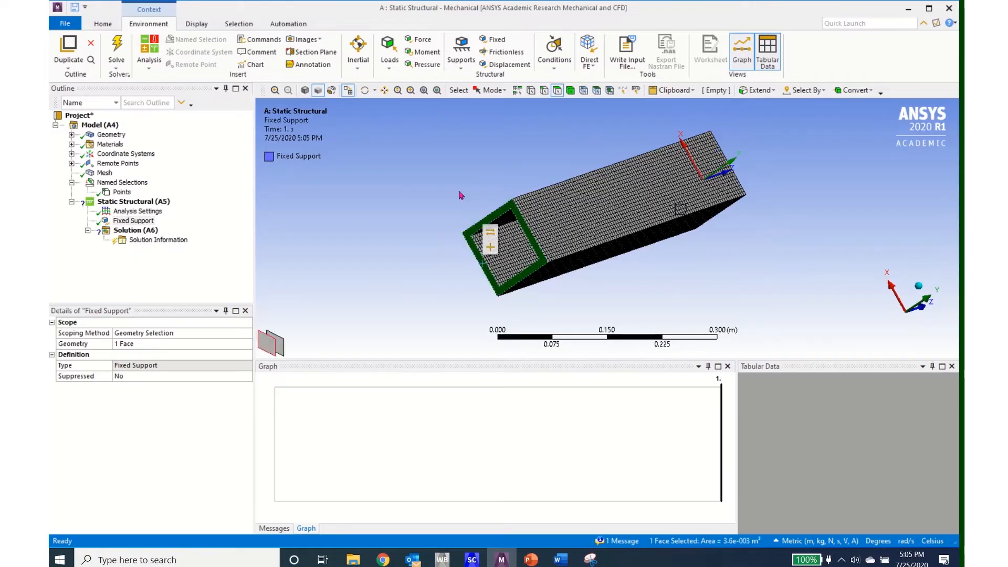
click(422, 51)
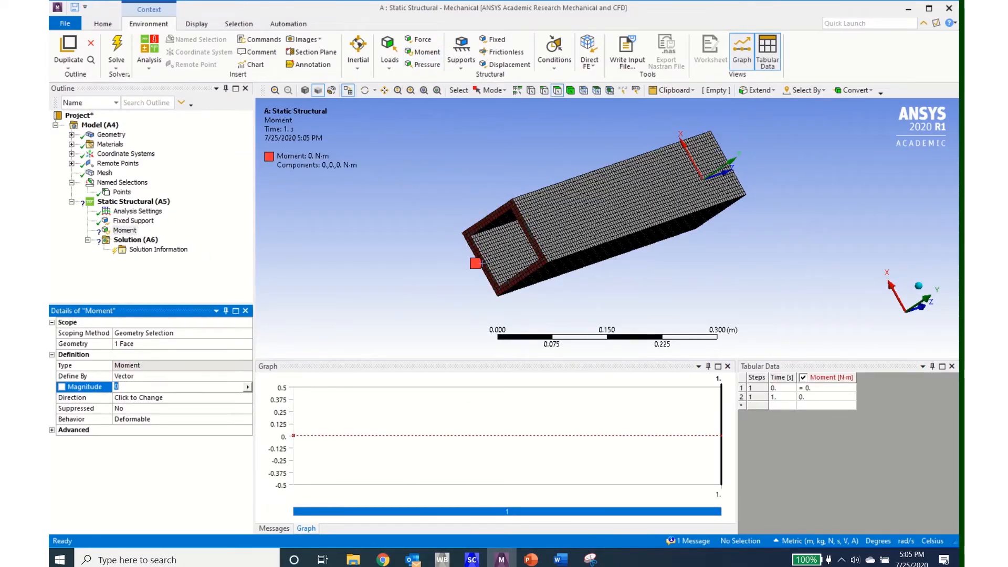
- Define the moment by components and set its Z component to 5000 N·m
middle_drag(754, 282, 667, 292)
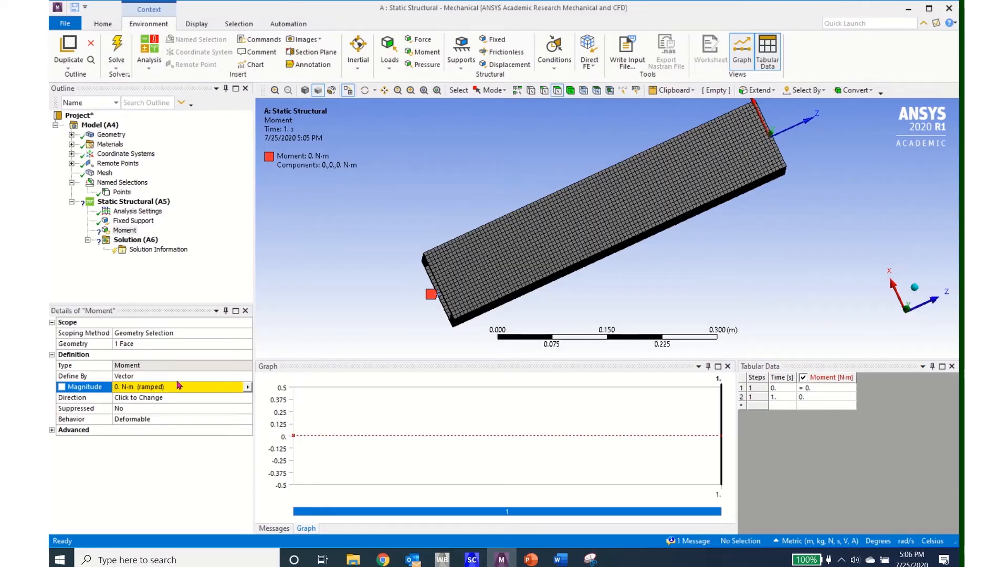
click(242, 376)
click(245, 376)
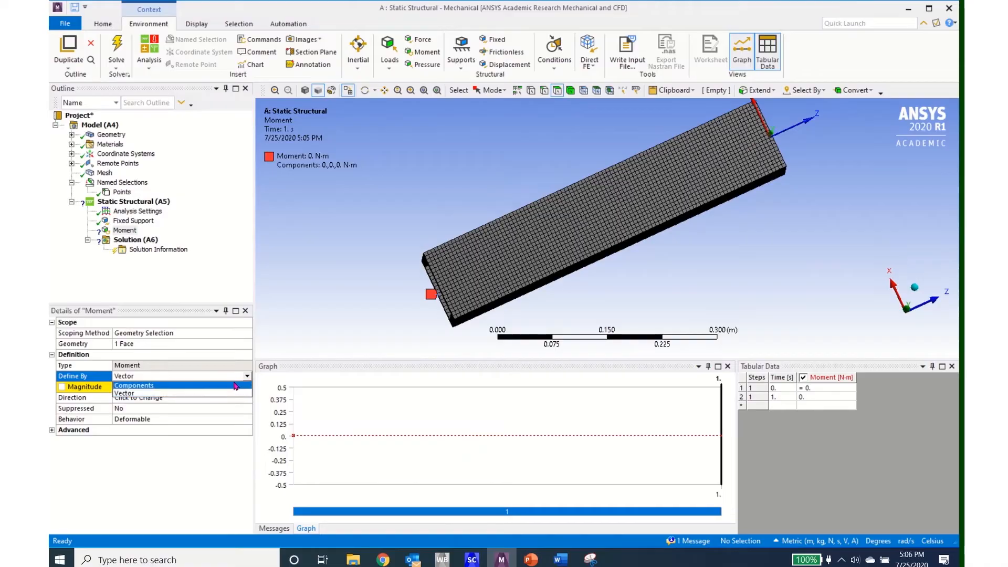
click(236, 386)
click(208, 419)
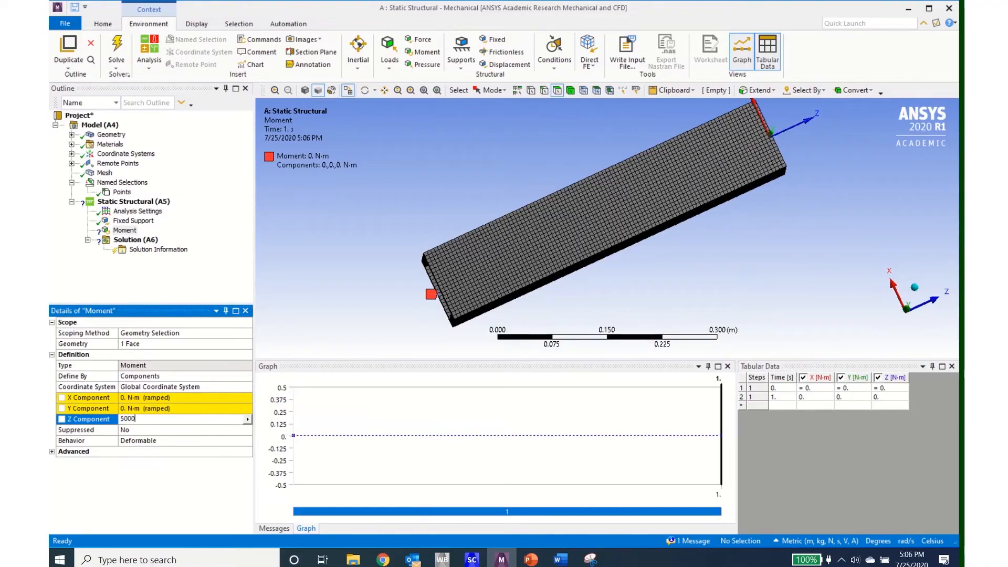
key(Return)
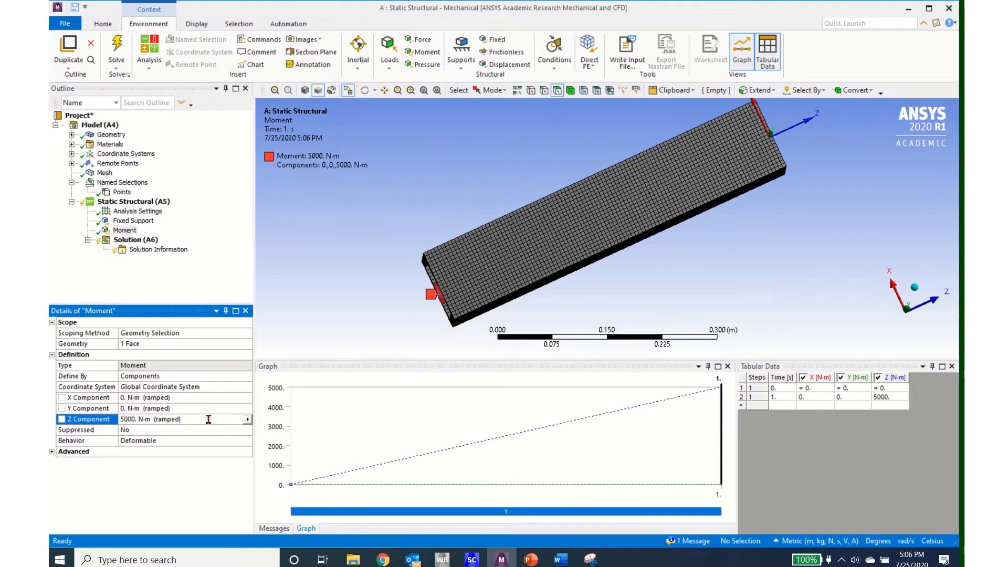
middle_drag(462, 294, 543, 257)
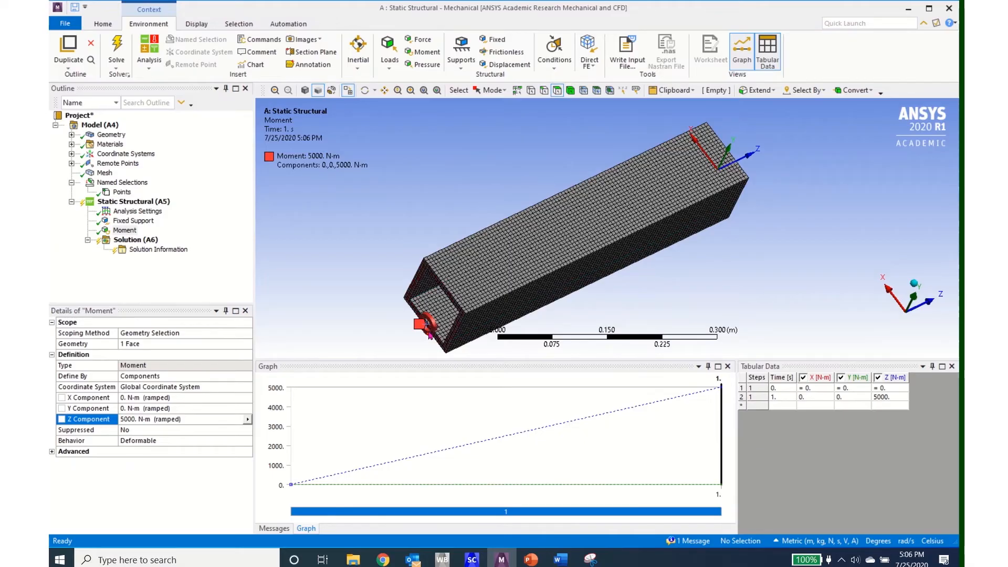
- Add Equivalent (von-Mises) Stress and Total Deformation results to the solution
click(134, 242)
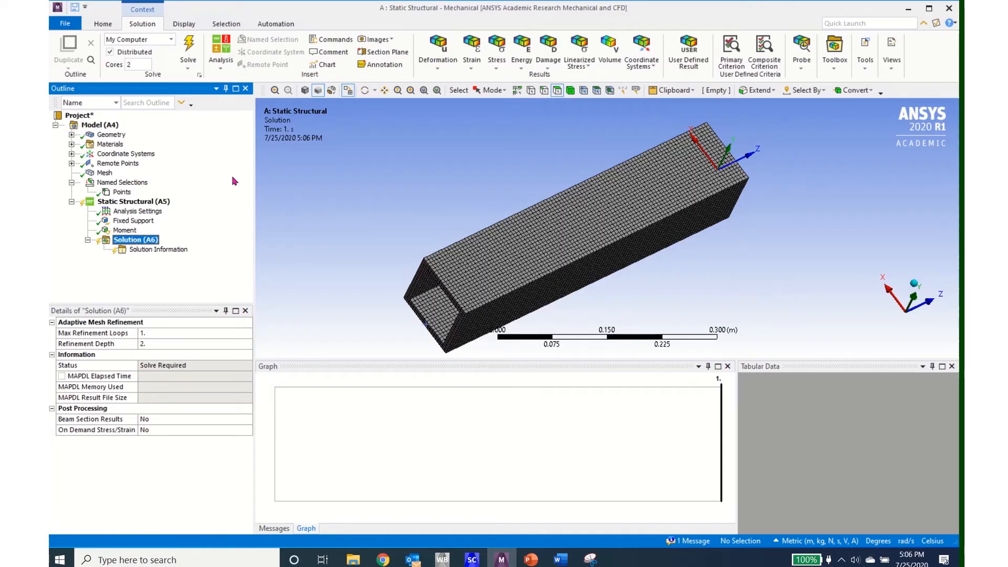
click(495, 55)
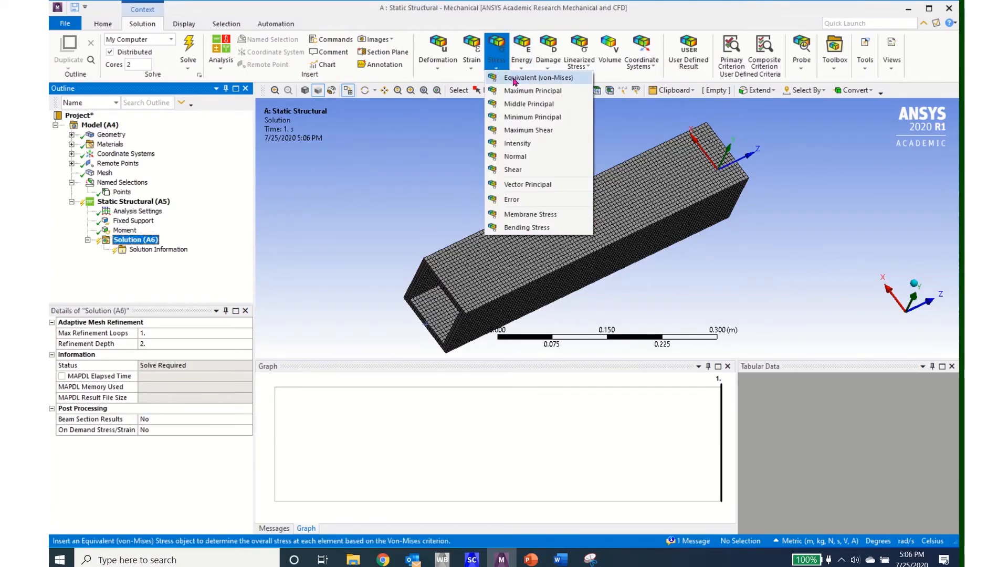
click(513, 79)
click(438, 59)
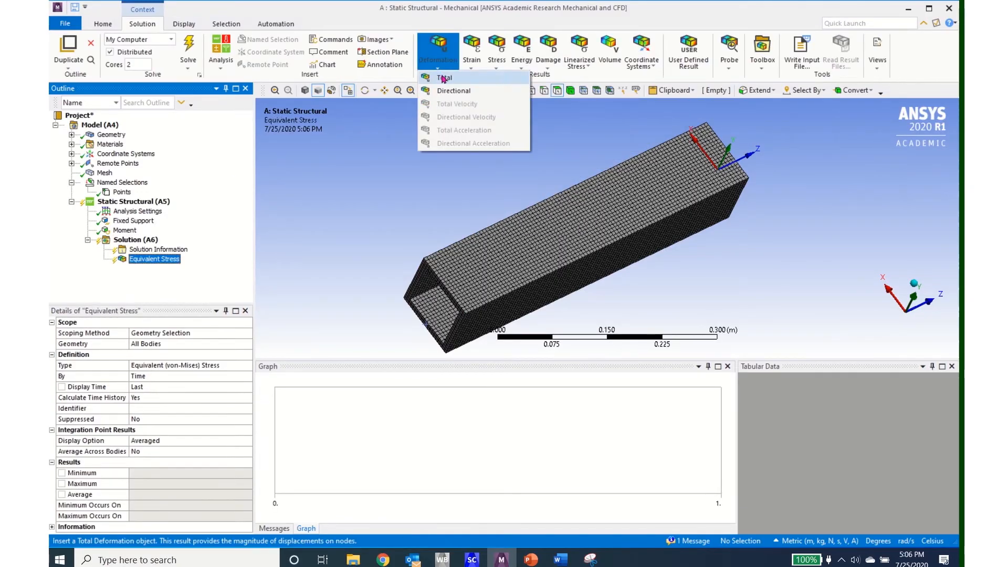
click(444, 78)
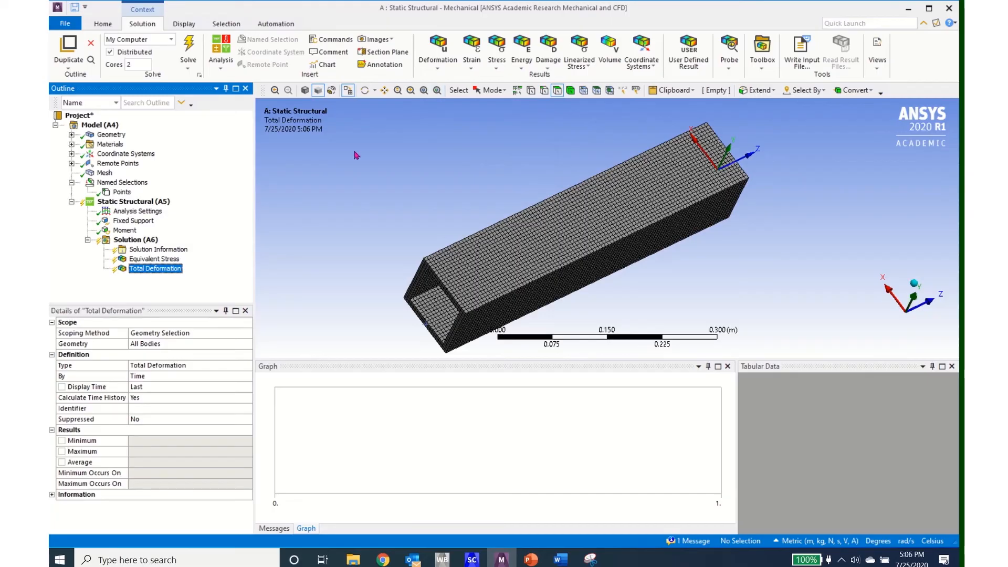
- Insert an APDL Commands object under the Solution
right_click(132, 242)
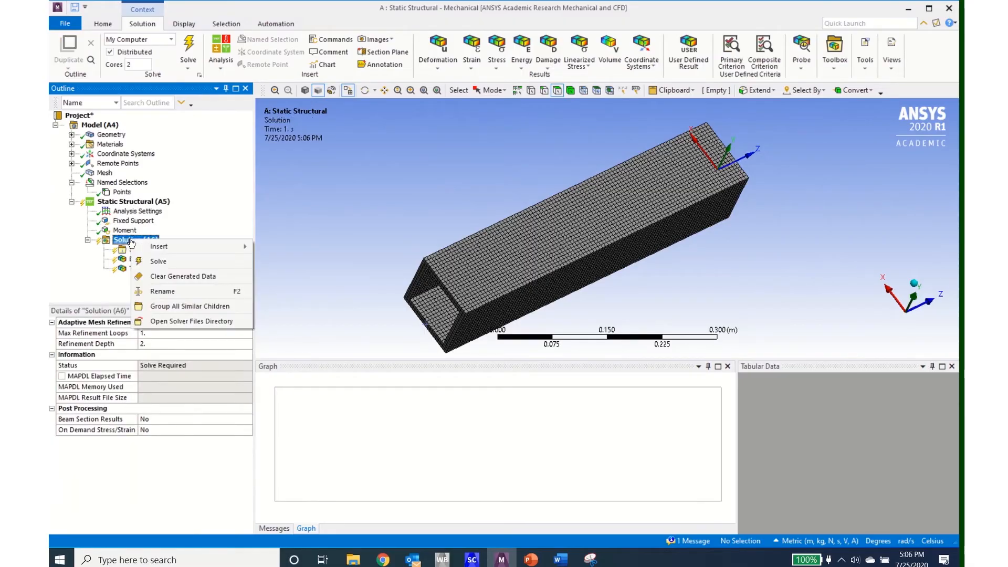
mouse_move(159, 246)
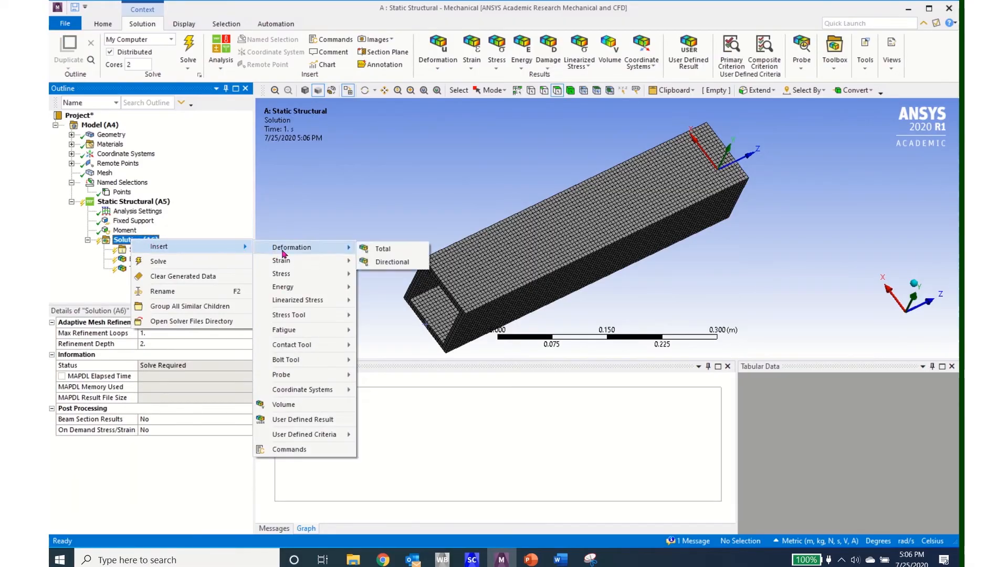
mouse_move(288, 318)
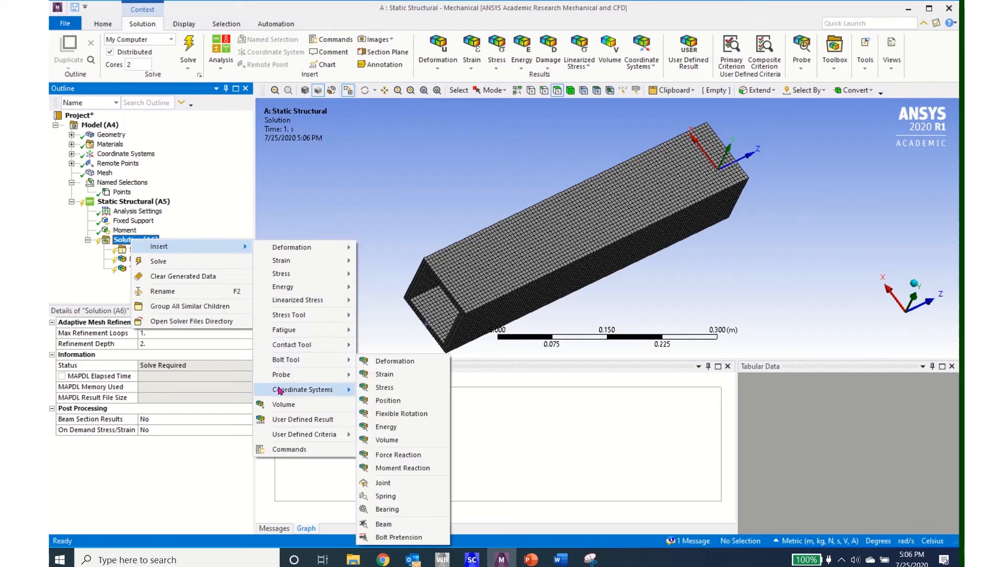
click(289, 450)
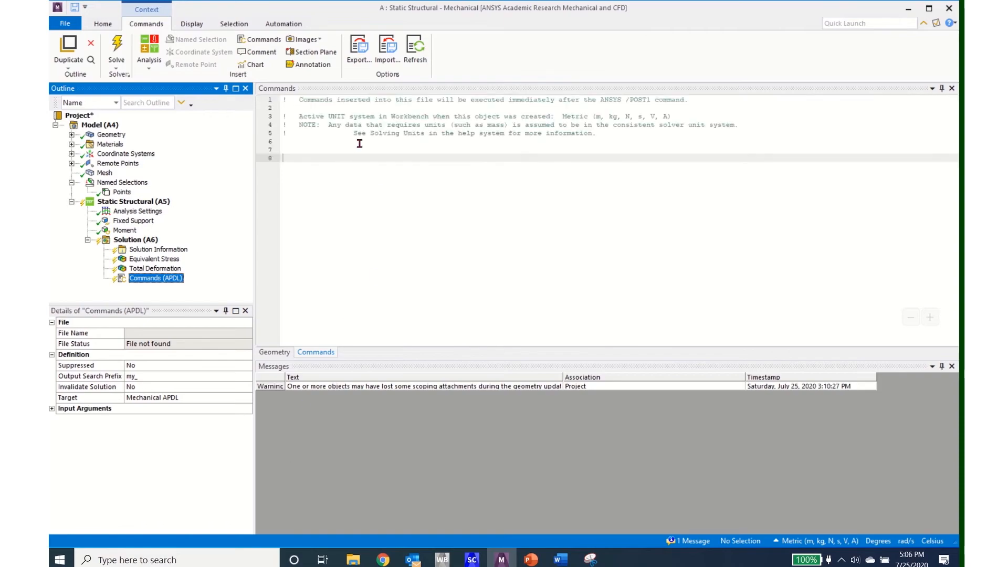
- Enter my_rotz = ROTZ(Measure_pilot)*57.29 on line 8 of the Solution's commands and solve the analysis
click(313, 158)
text(m)
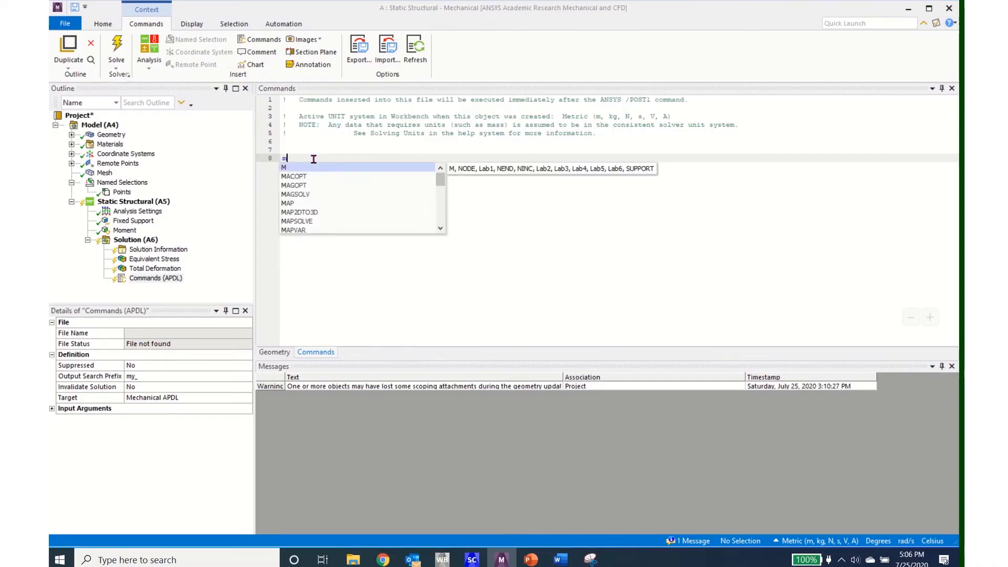
text(y_)
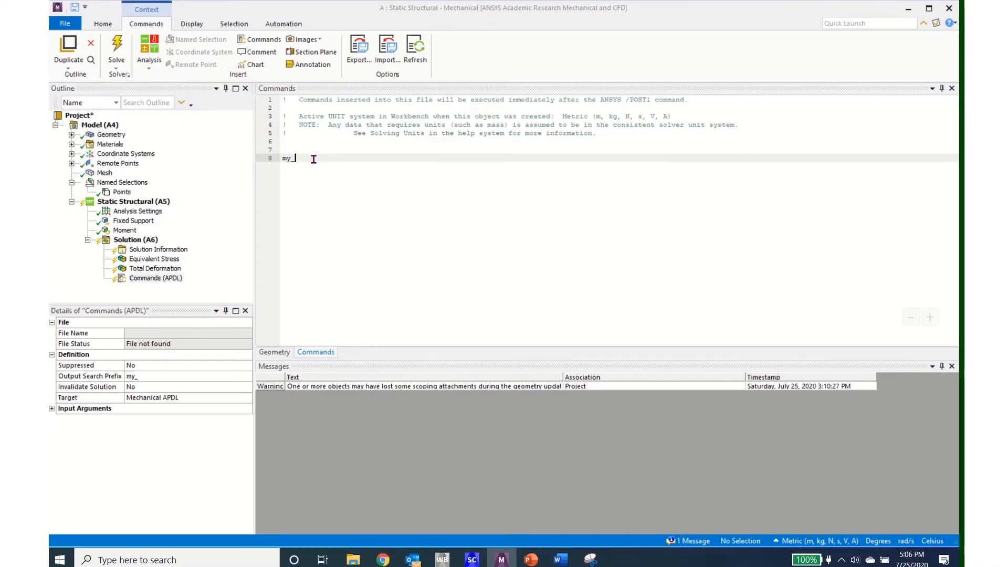
text(rotz = ROTZ(M)
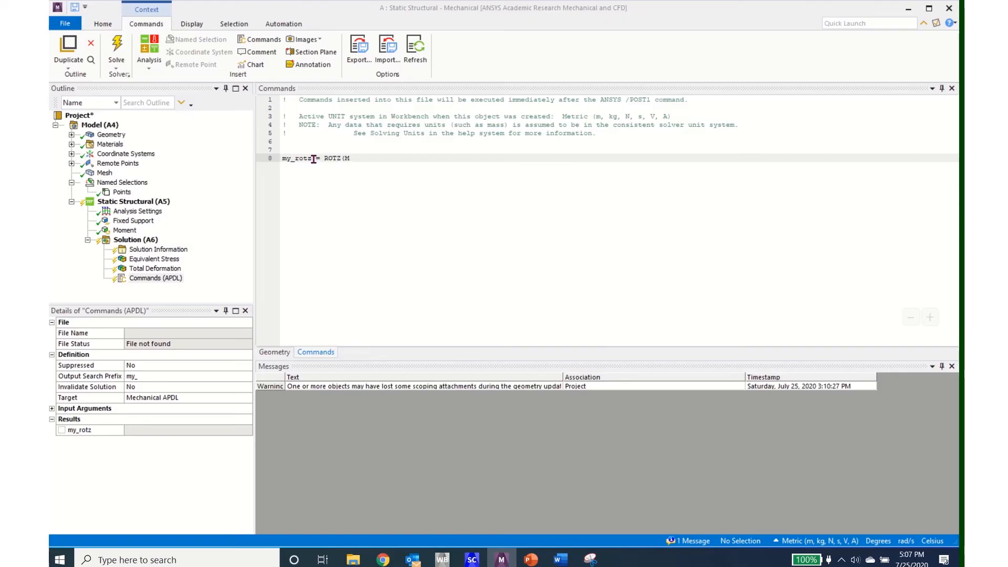
text(easure_pilot)*57.29)
click(118, 46)
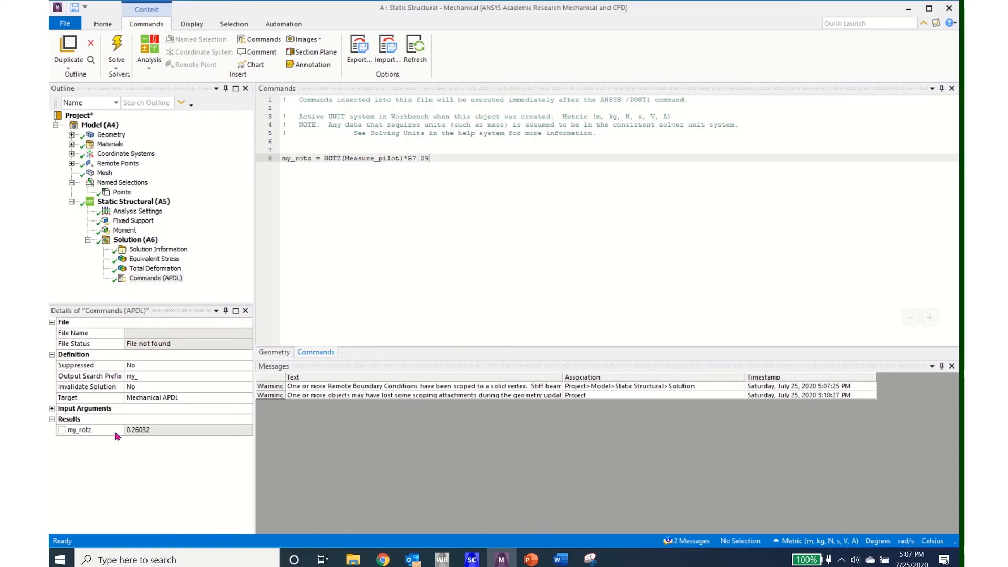
click(139, 280)
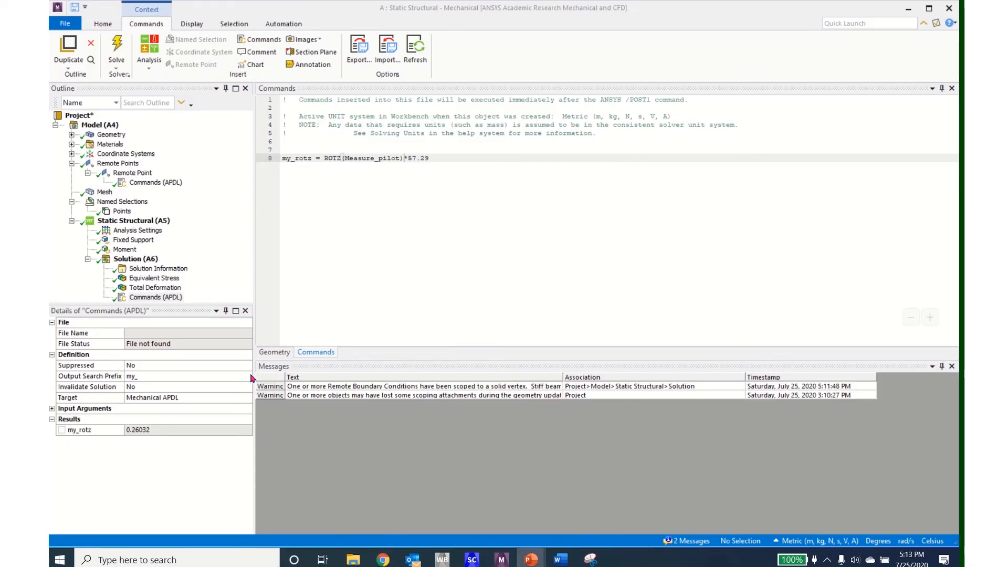
- Make a trivial spacing edit before *57.29 in the Solution's my_rotz command and solve again
click(405, 158)
key(BackSpace)
click(117, 49)
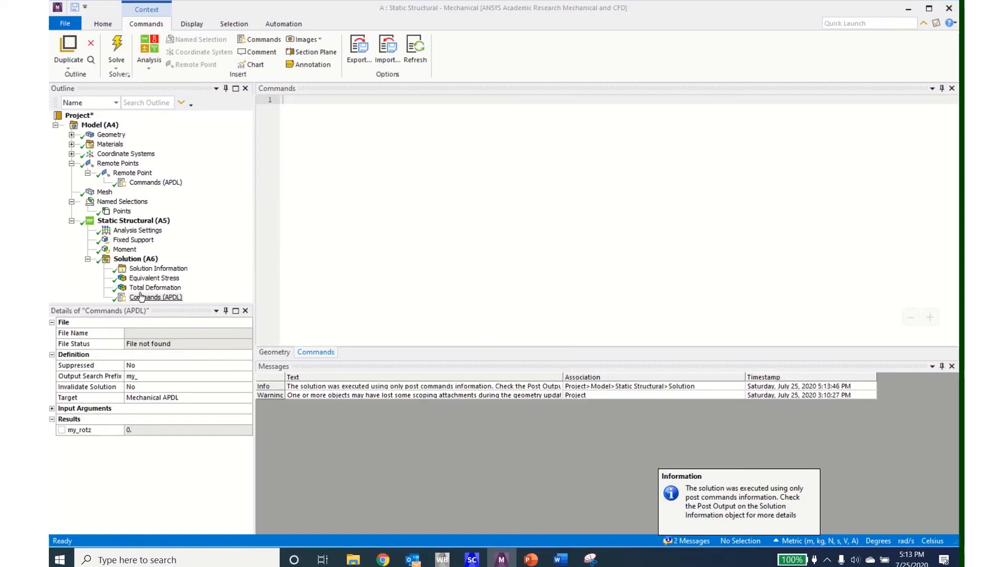
click(141, 297)
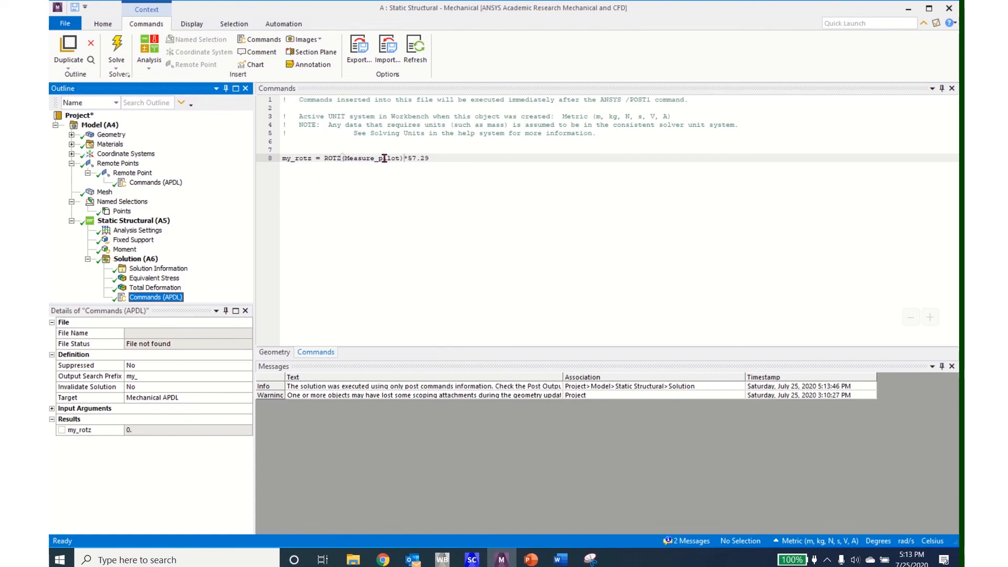
- Make a trivial spacing edit in the remote point's Measure_pilot = _npilot command, then re-solve and check the my_rotz result
click(151, 183)
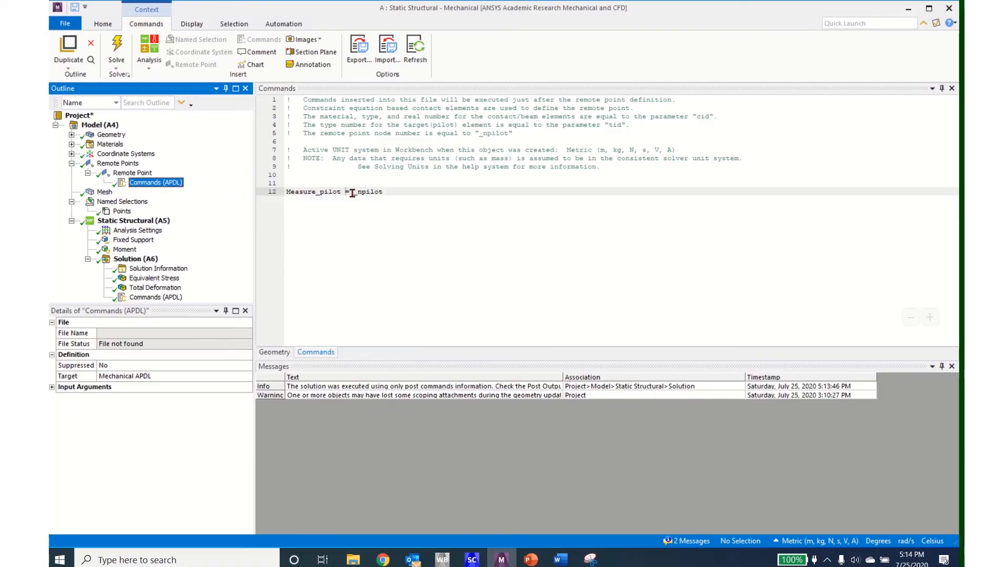
click(346, 192)
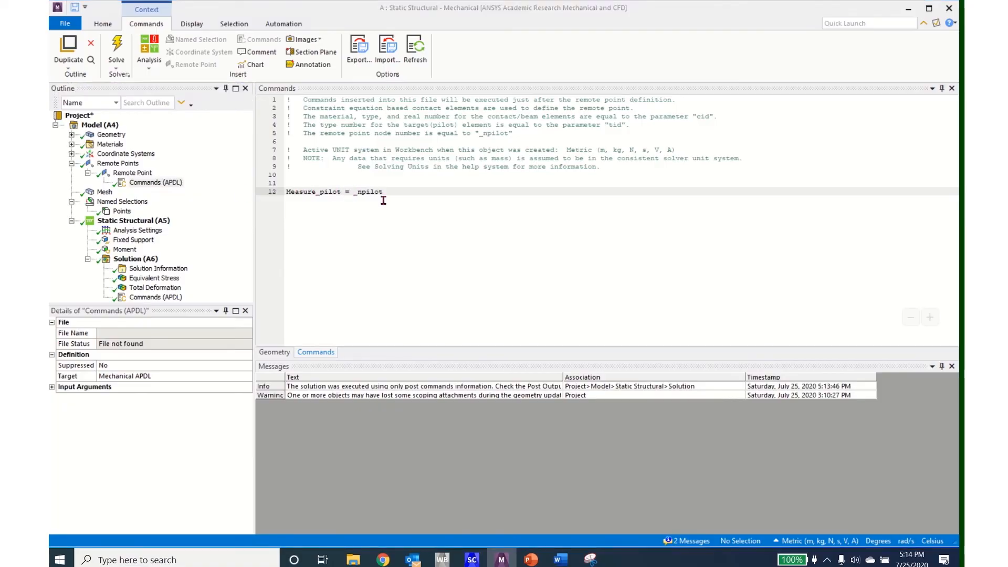
key(BackSpace)
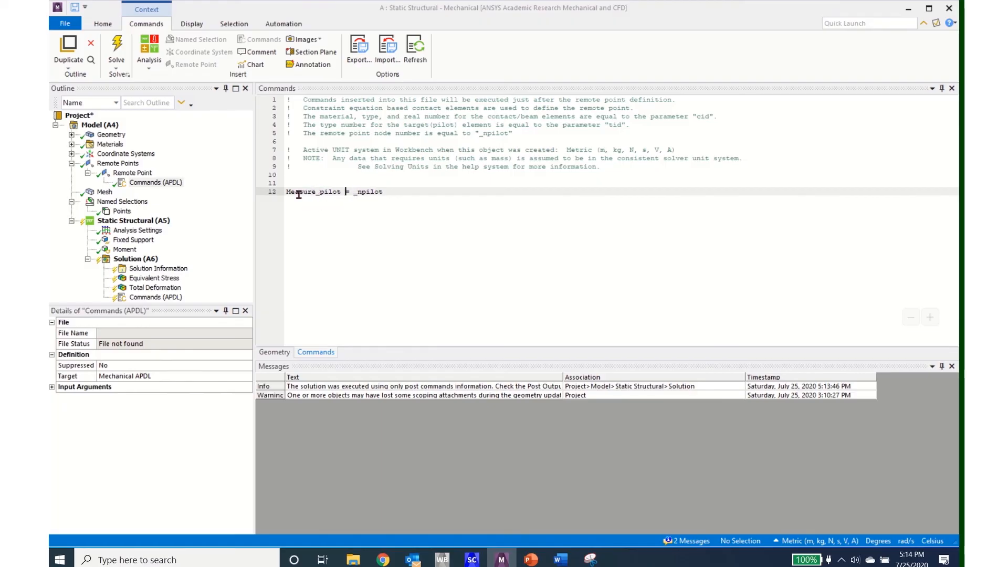
click(116, 44)
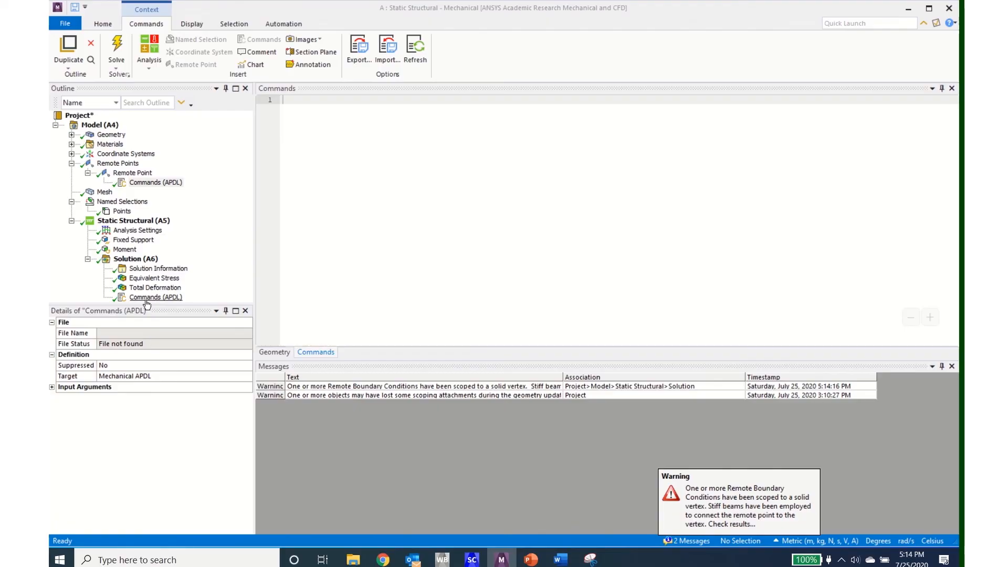
click(146, 298)
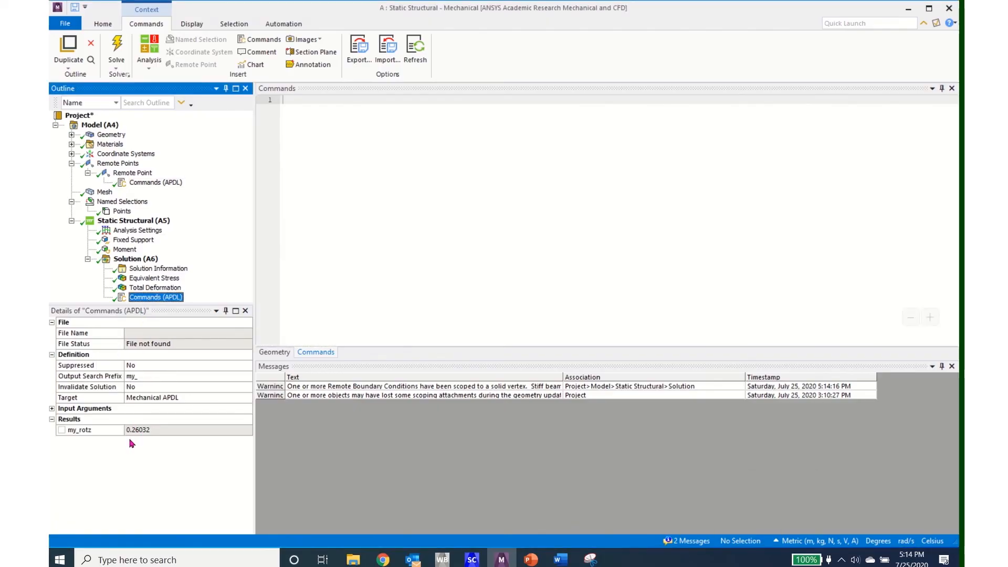